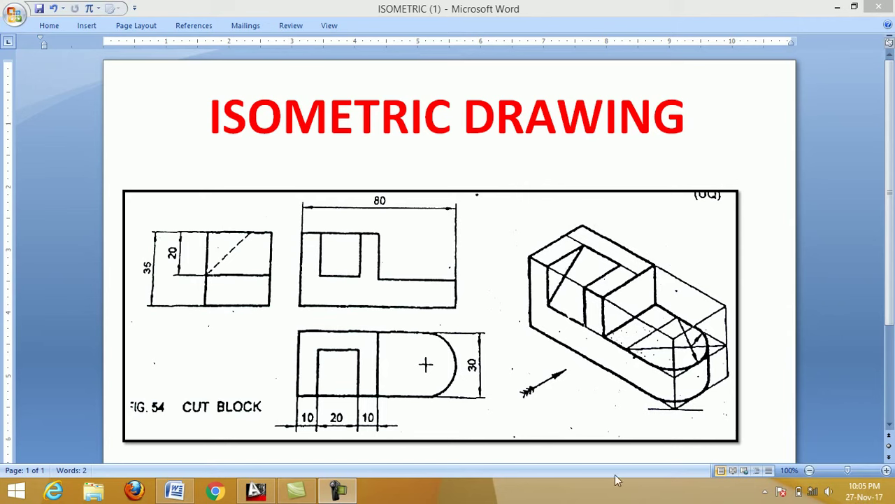
# Step: Set the SNAP style to Isometric, keeping the default 10-unit vertical spacing
pyautogui.click(259, 491)
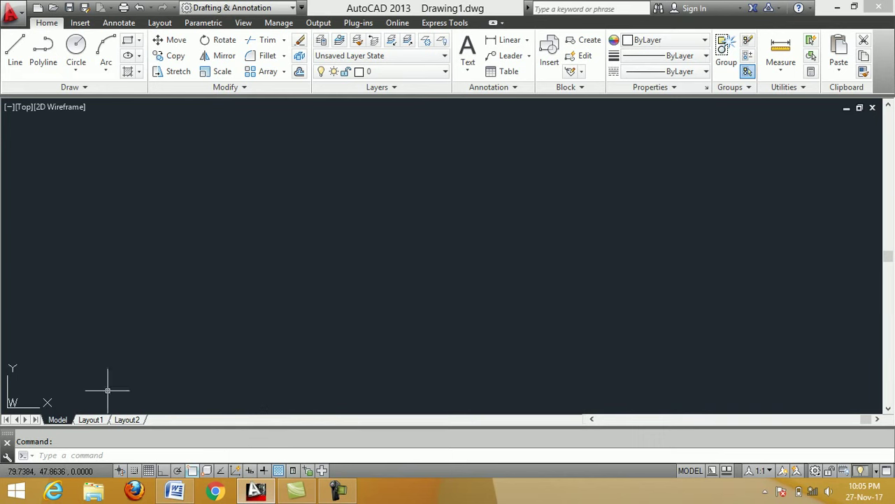
pyautogui.write('snap')
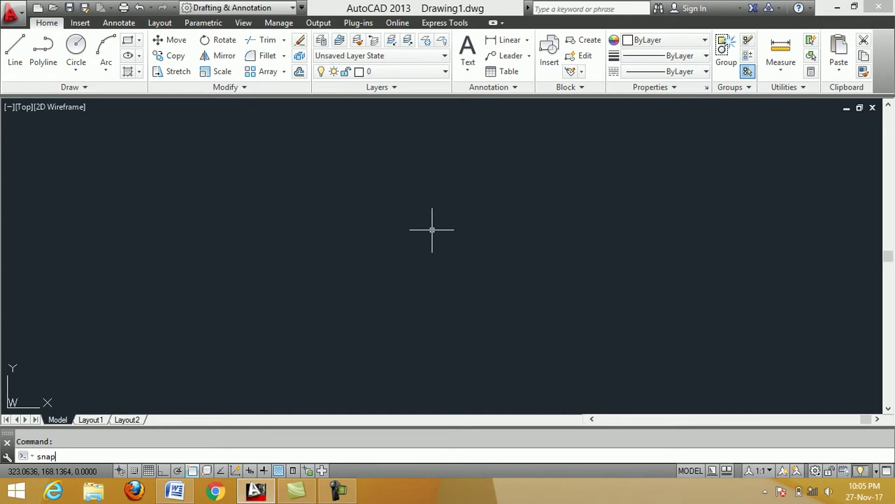
pyautogui.press('Return')
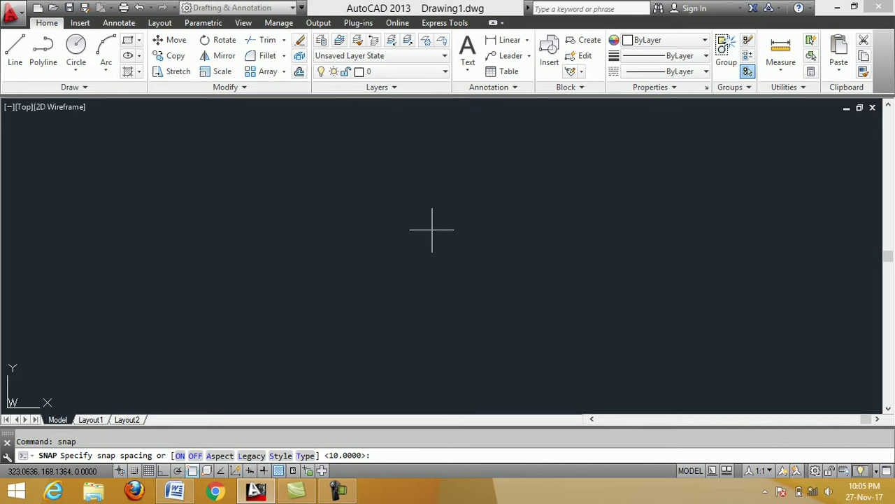
pyautogui.write(' s')
pyautogui.press('Return')
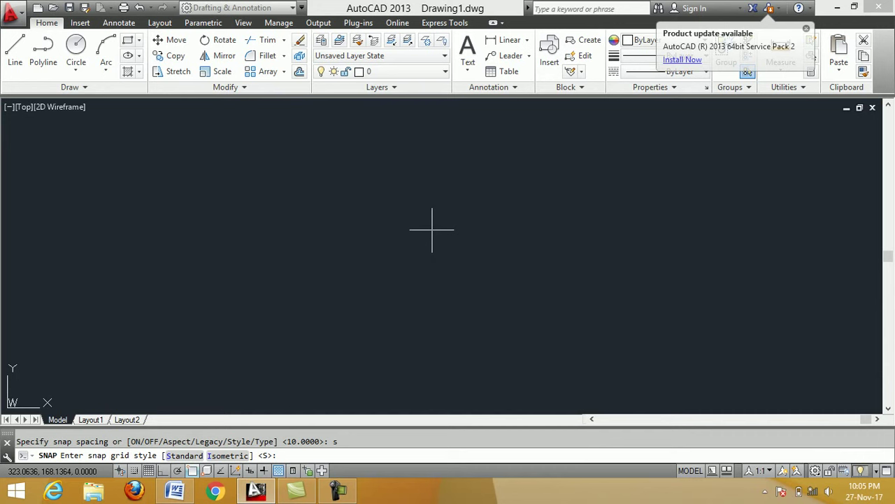
pyautogui.write('i')
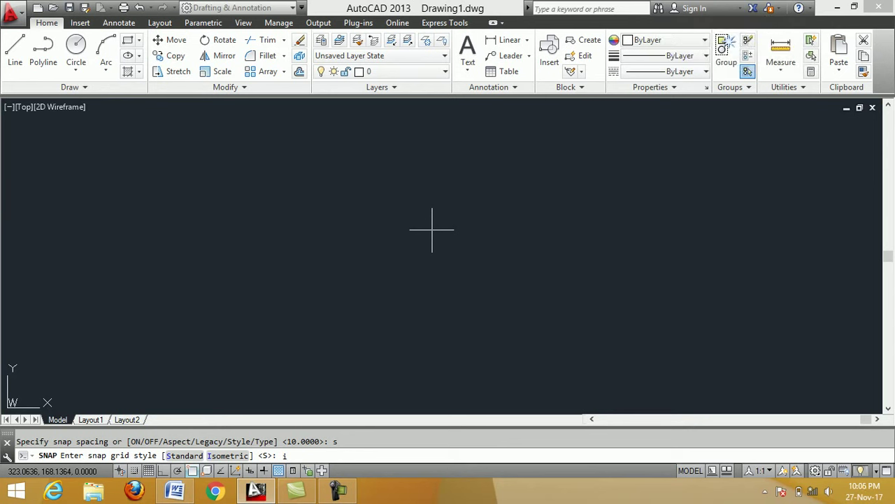
pyautogui.press('Return')
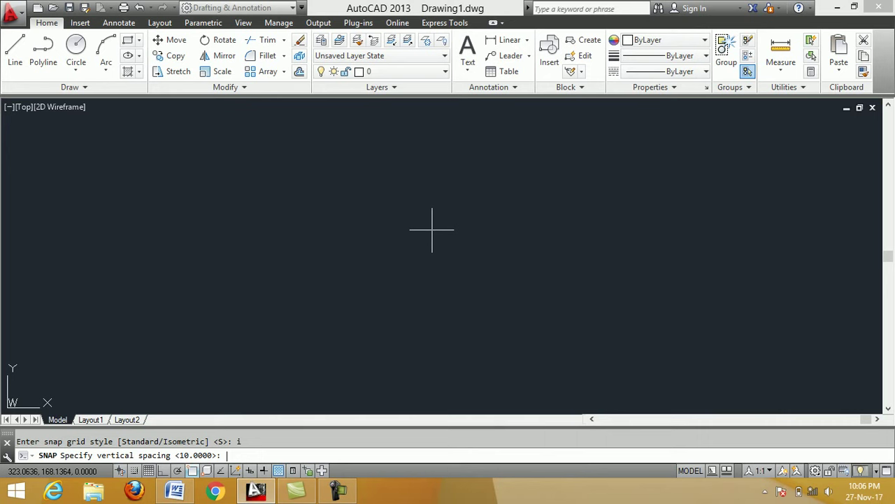
pyautogui.press('Return')
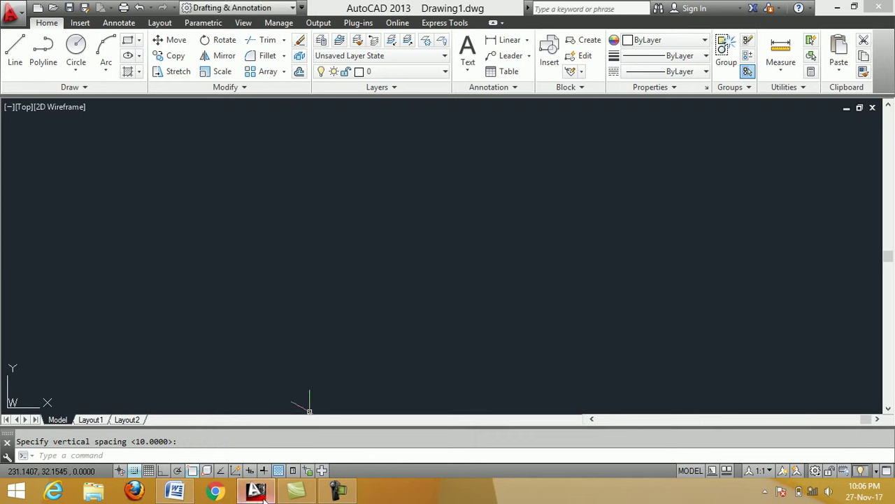
# Step: Check the cut block figure in Word, then return to the AutoCAD drawing
pyautogui.click(174, 492)
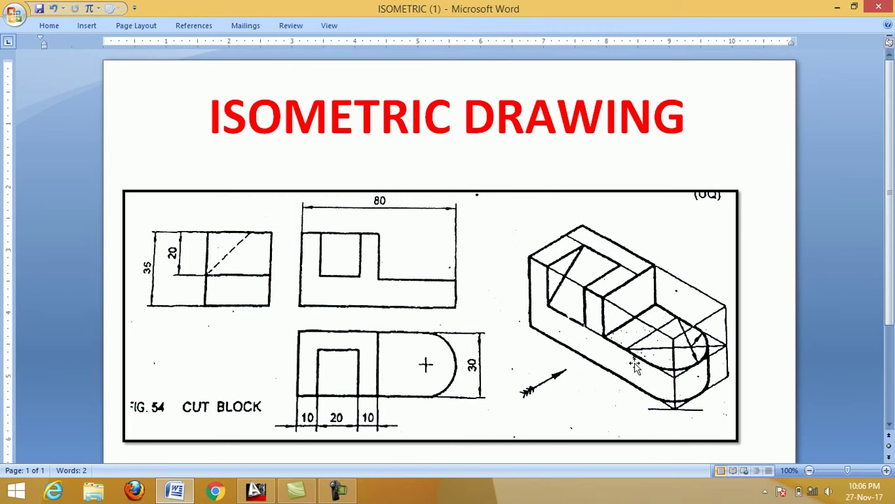
pyautogui.click(175, 491)
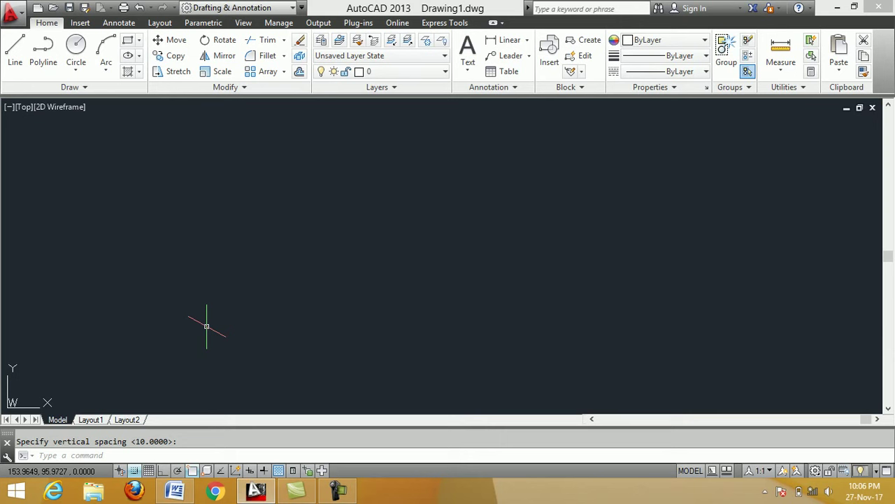
# Step: Cycle the isoplane through Top to Left and switch Ortho mode on
pyautogui.press('F5')
pyautogui.press('F5')
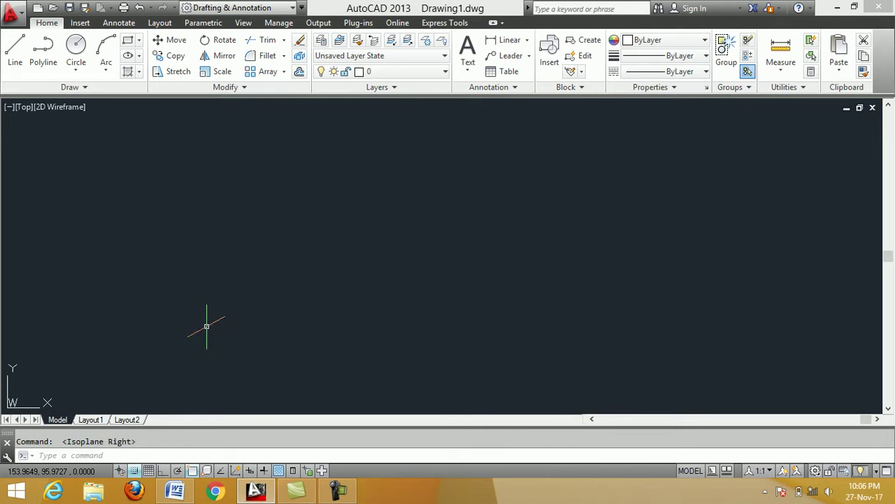
pyautogui.press('F5')
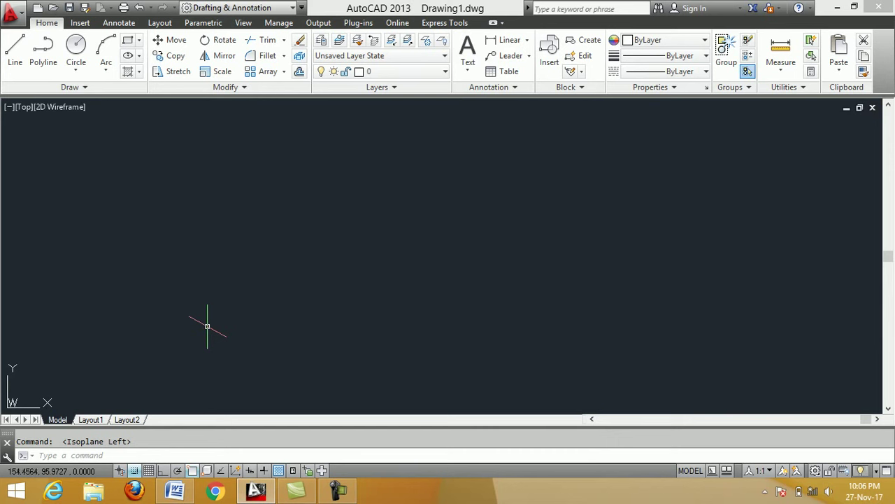
pyautogui.click(160, 470)
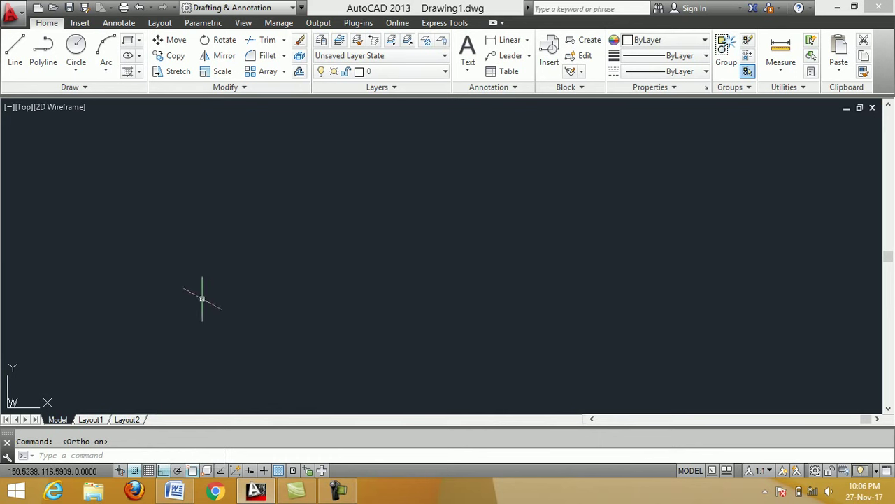
# Step: With grid snap off, start the left profile with a 35 vertical edge and 80 bottom edge
pyautogui.click(15, 51)
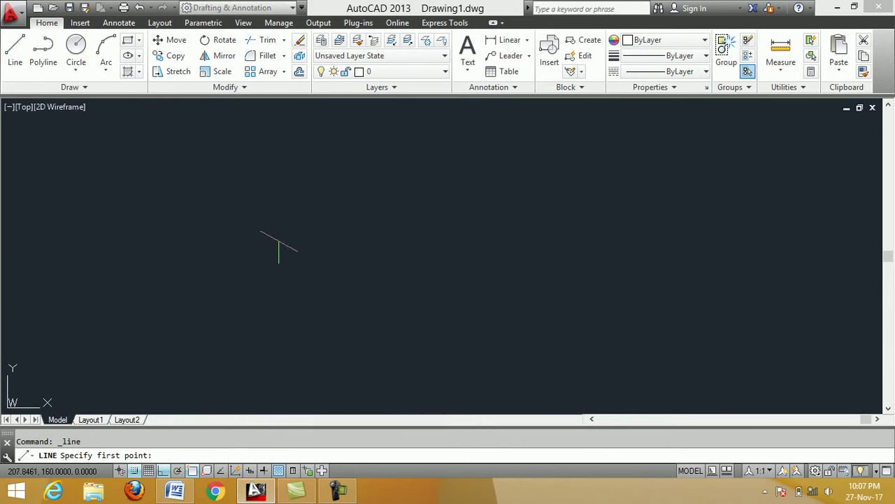
pyautogui.click(134, 474)
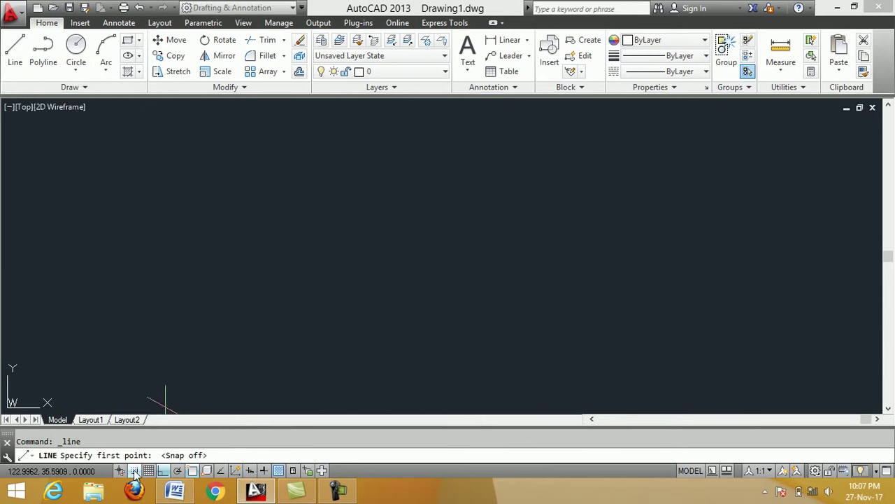
pyautogui.click(278, 177)
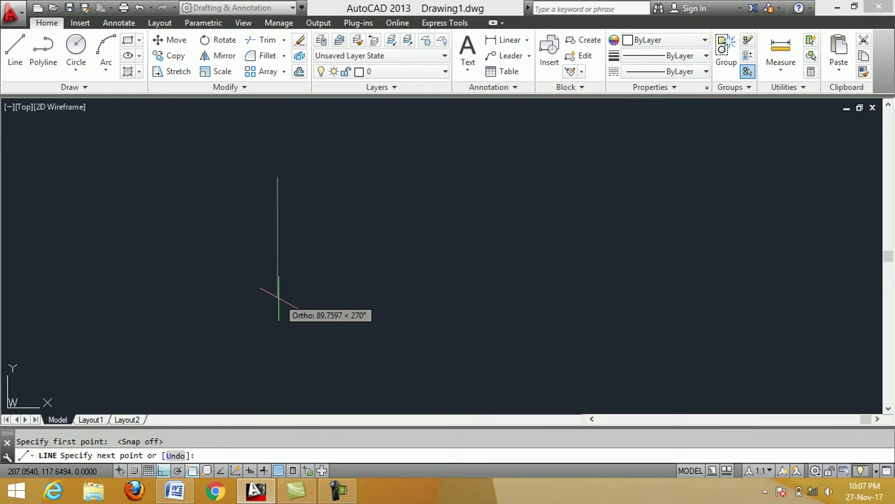
pyautogui.write('35')
pyautogui.press('Return')
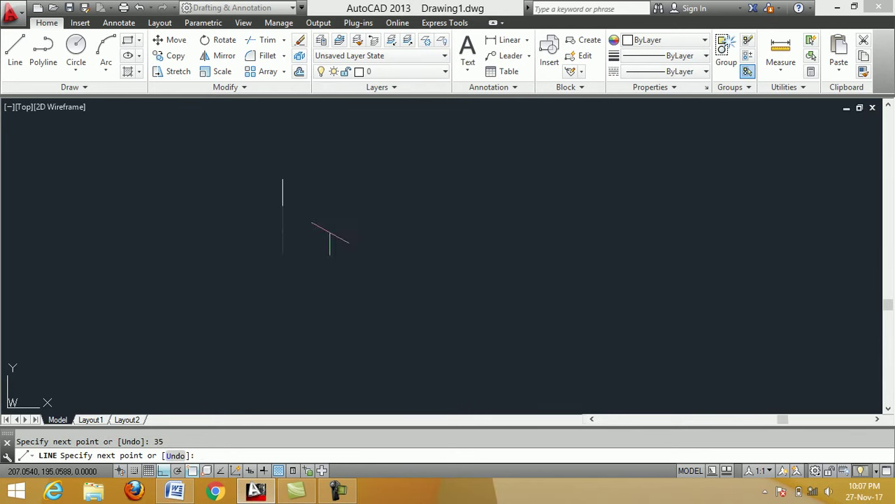
pyautogui.scroll(2, 269, 174)
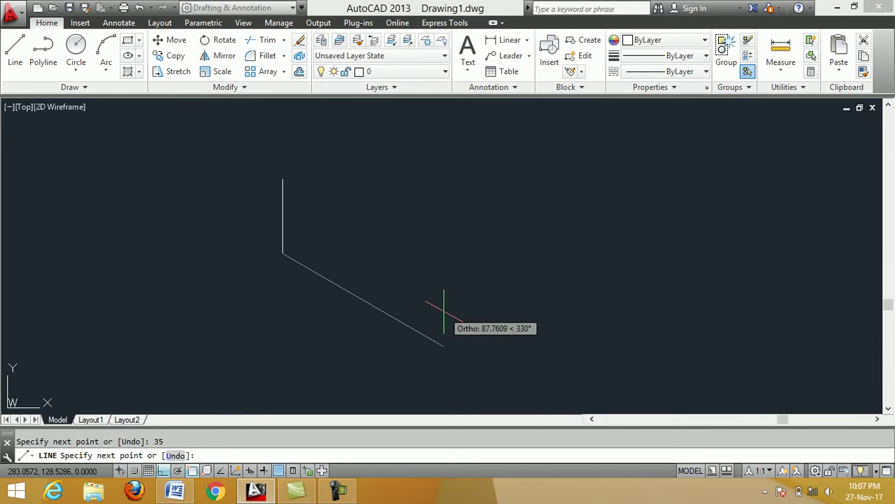
pyautogui.write('80')
pyautogui.press('Return')
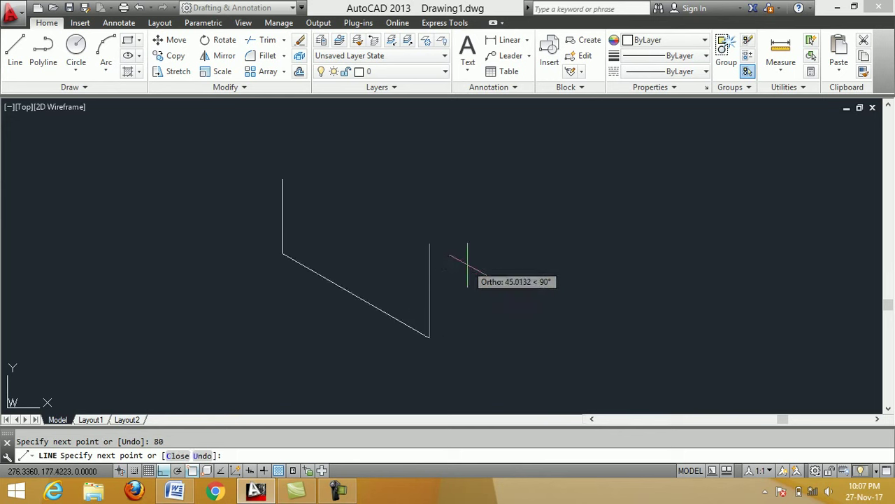
# Step: Continue the stepped profile with edges of 15, 40, 20 and 10 units
pyautogui.write('15')
pyautogui.press('Return')
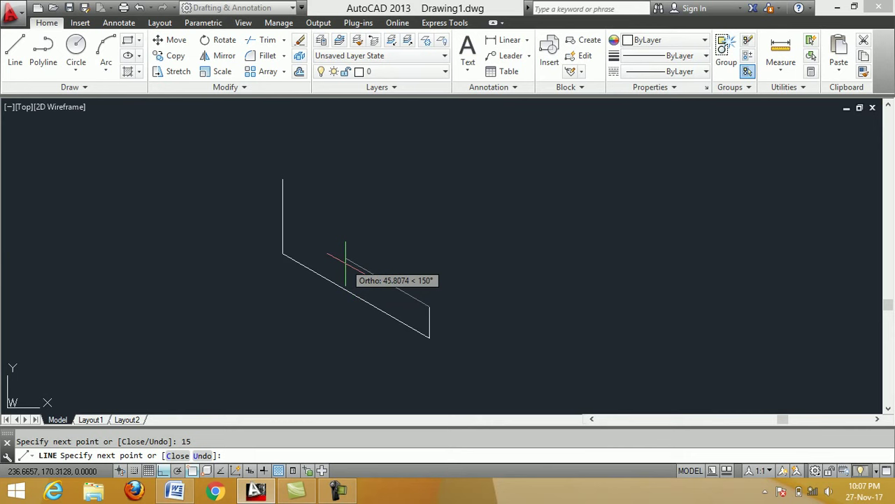
pyautogui.write('40')
pyautogui.press('Return')
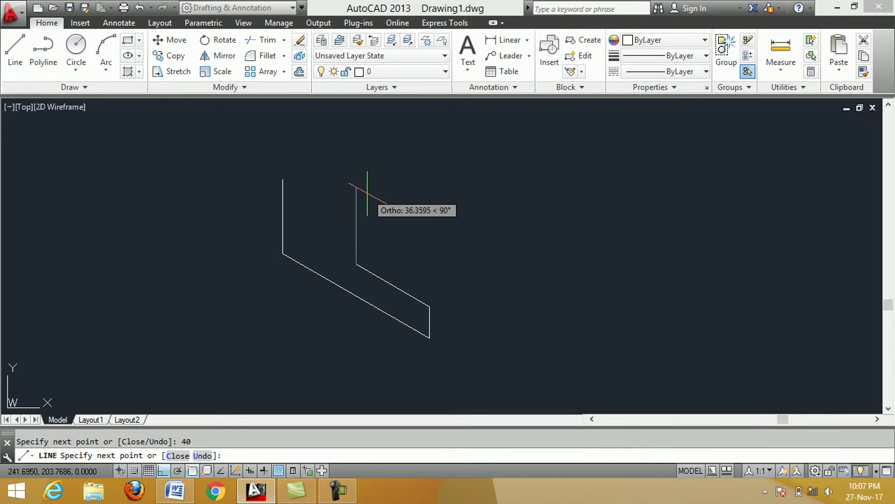
pyautogui.write('20')
pyautogui.press('Return')
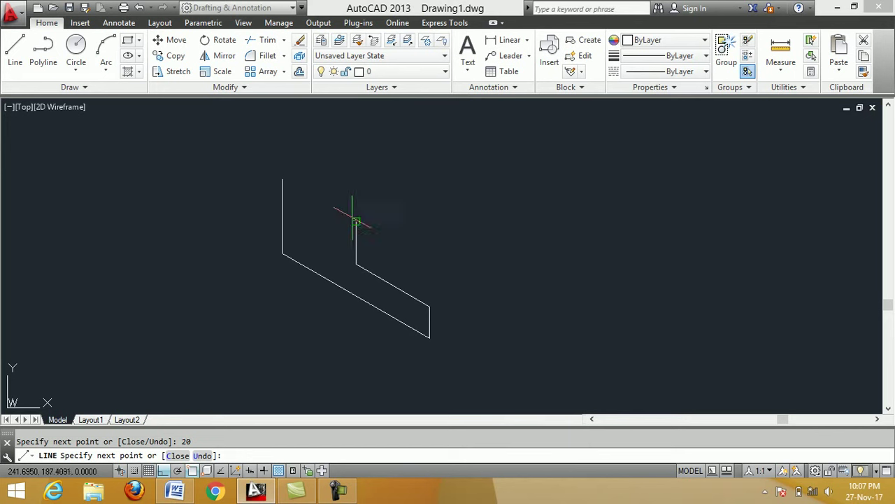
pyautogui.scroll(2, 372, 216)
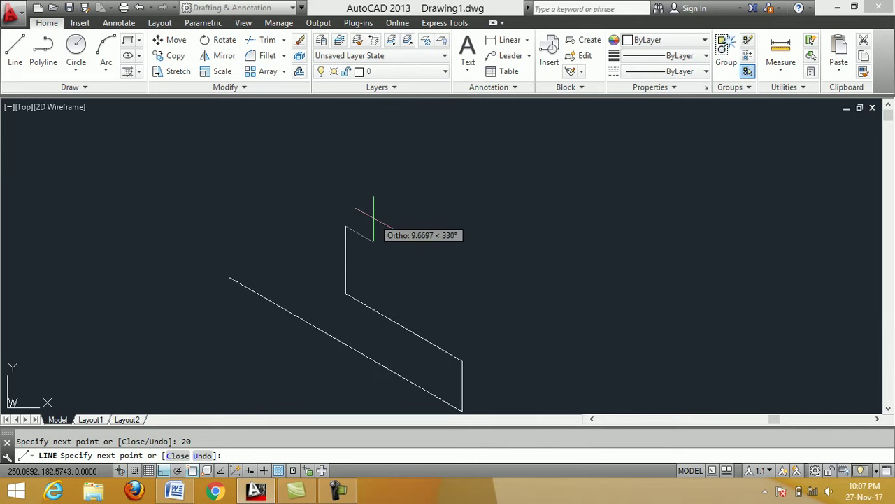
pyautogui.write('1')
pyautogui.write('0')
pyautogui.press('Return')
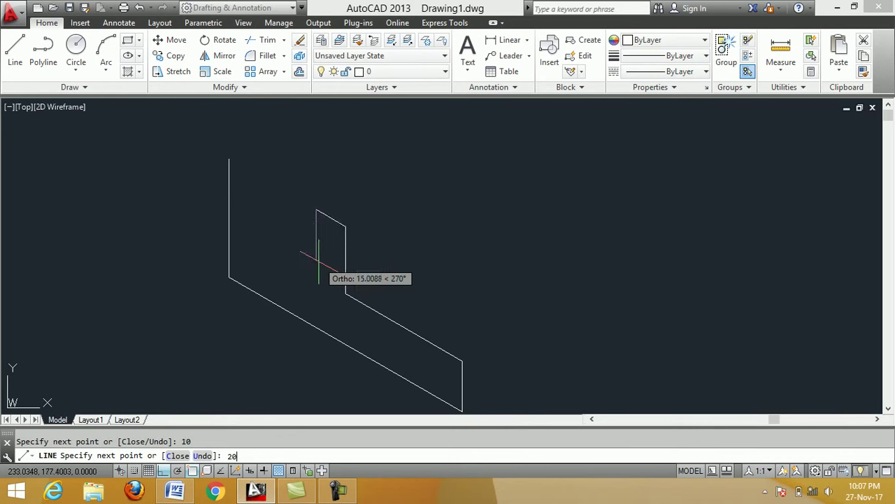
# Step: Finish the profile with three 20-unit edges, close it, and view the Word reference
pyautogui.press('Return')
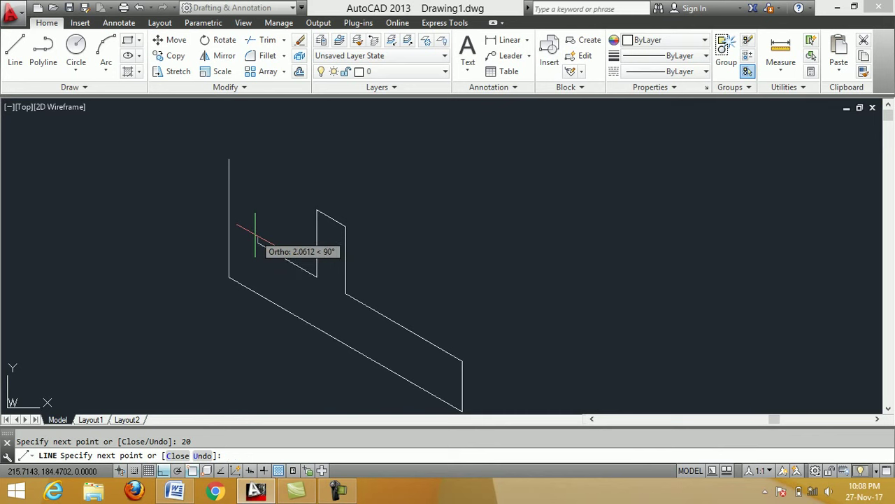
pyautogui.press('Return')
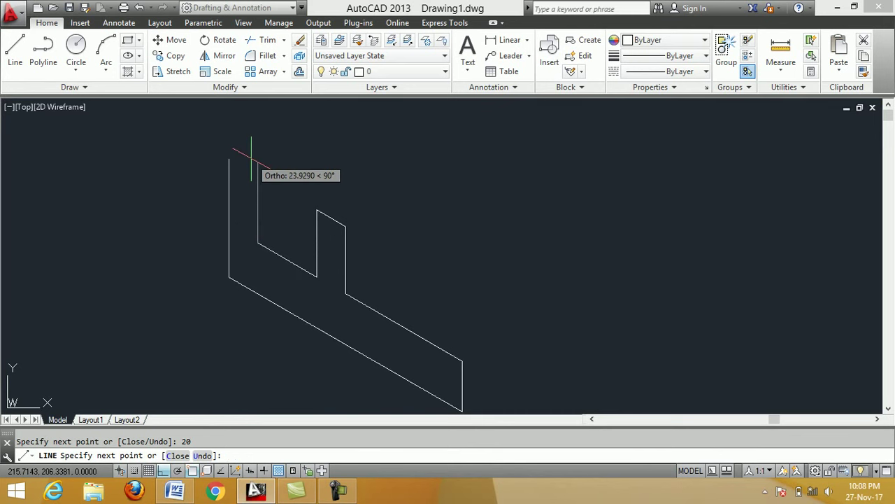
pyautogui.write('20')
pyautogui.press('Return')
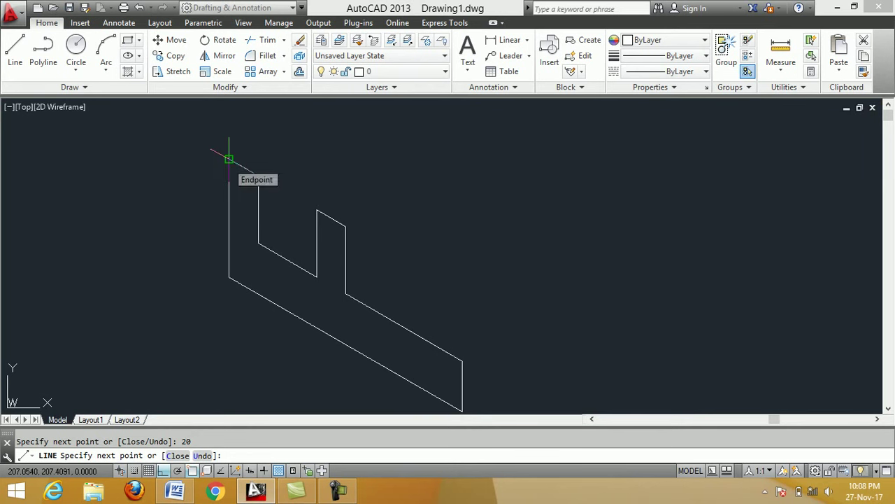
pyautogui.click(228, 158)
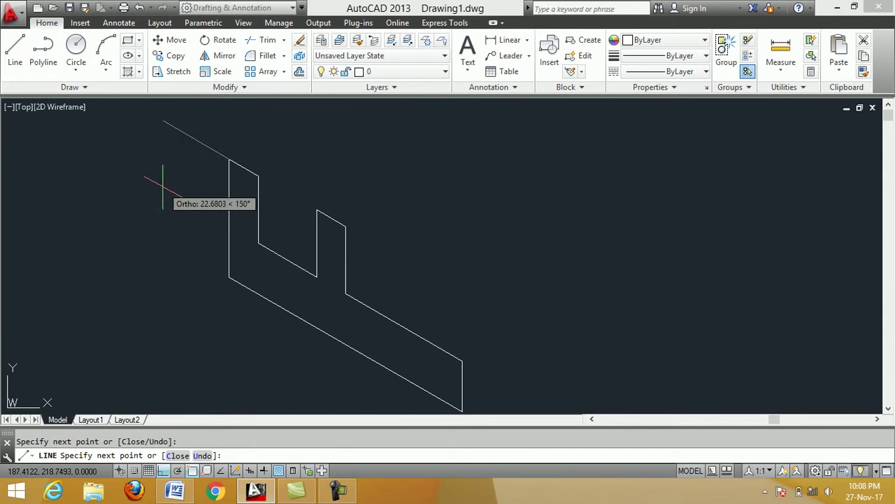
pyautogui.press('Escape')
pyautogui.scroll(-2, 360, 232)
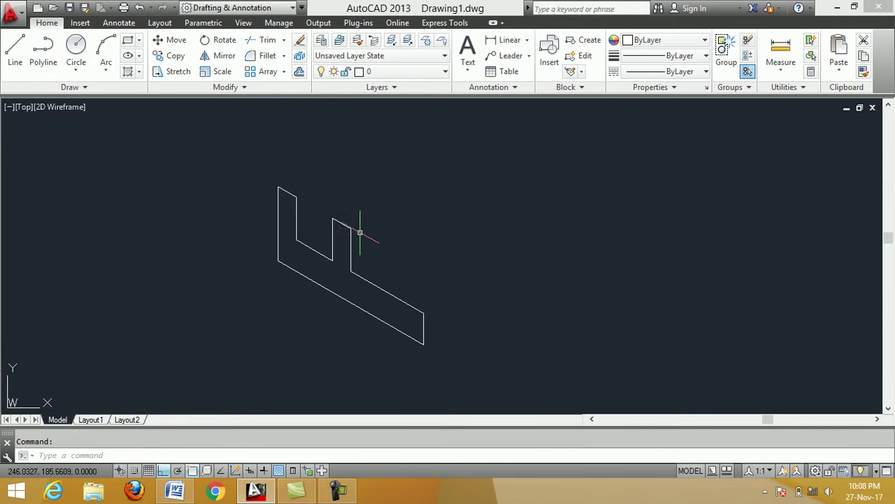
pyautogui.scroll(2, 380, 201)
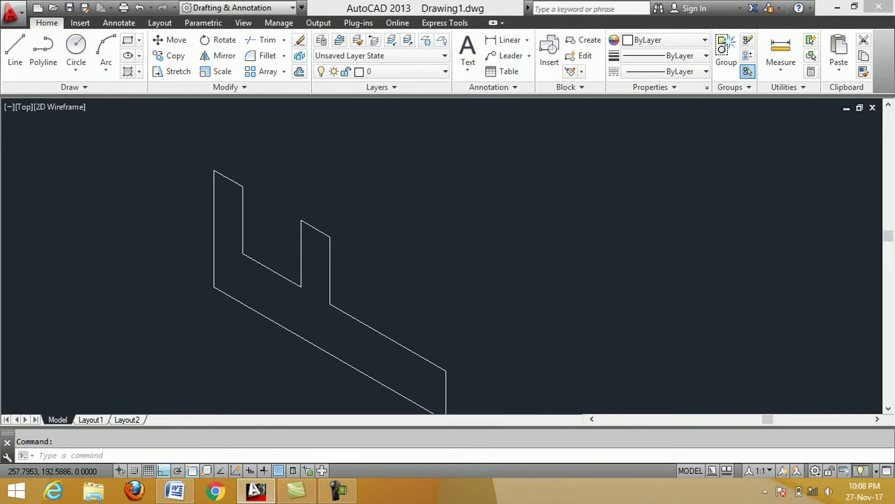
pyautogui.scroll(-2, 384, 219)
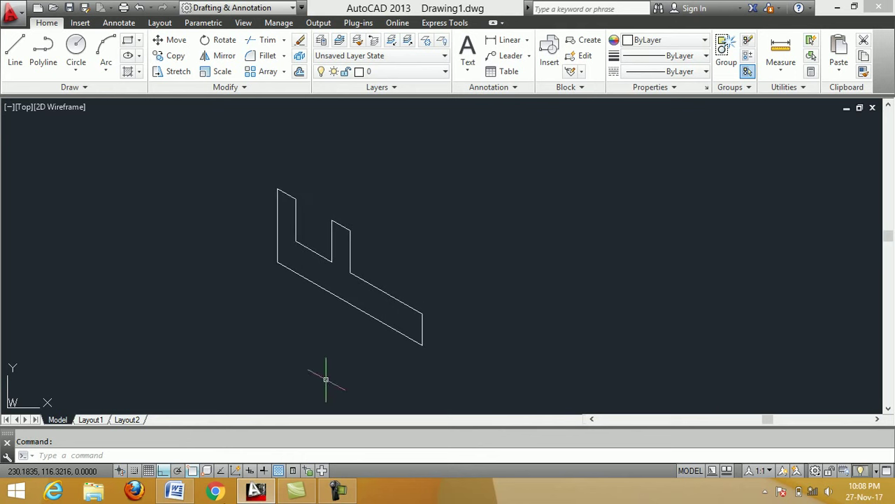
pyautogui.click(176, 493)
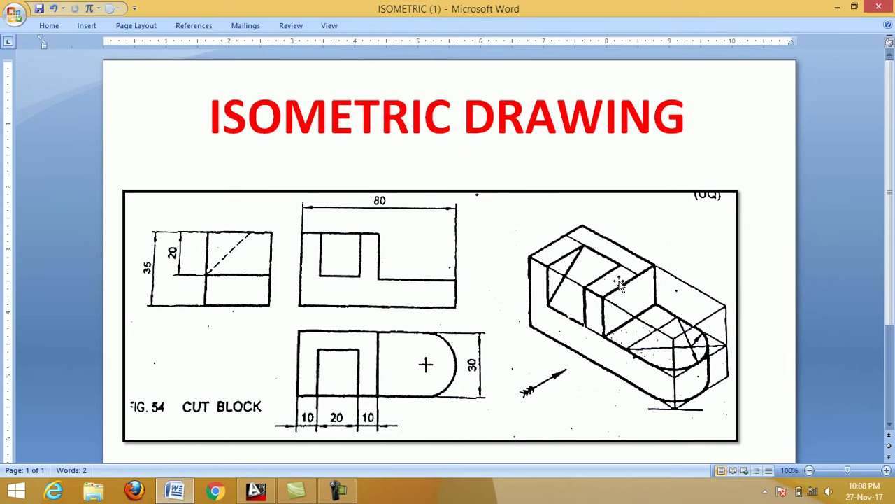
# Step: On the Top isoplane, draw the top face with 30 and 40 unit edges
pyautogui.click(177, 493)
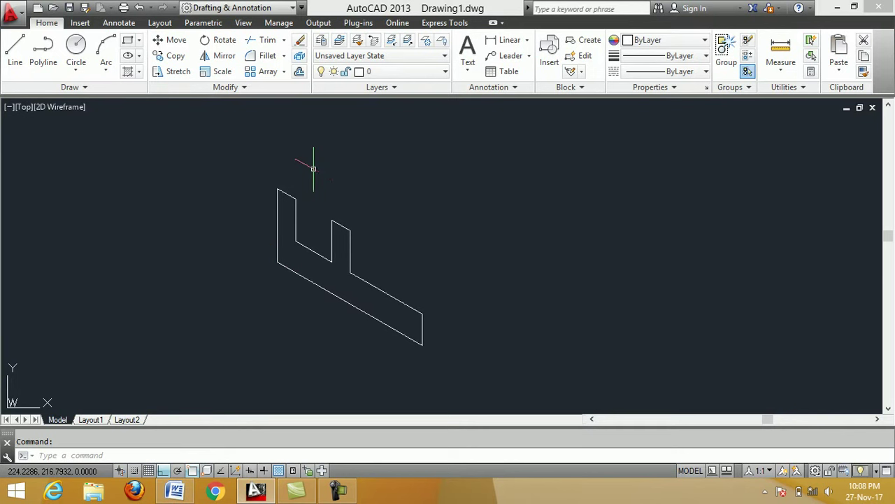
pyautogui.press('F5')
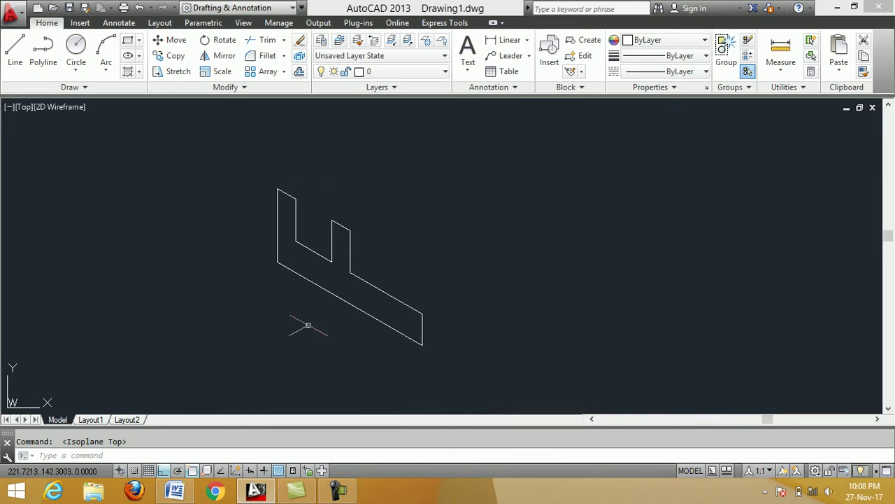
pyautogui.scroll(2, 339, 140)
pyautogui.scroll(-2, 339, 143)
pyautogui.scroll(2, 376, 177)
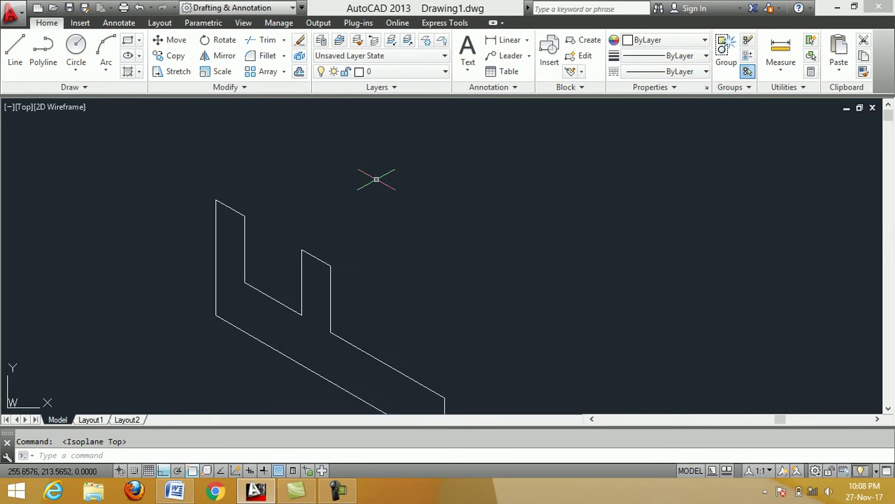
pyautogui.scroll(-2, 375, 179)
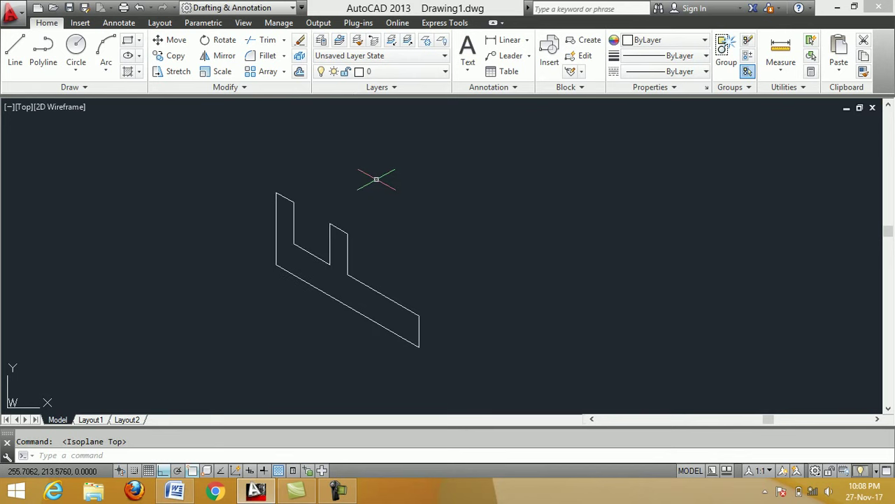
pyautogui.click(19, 49)
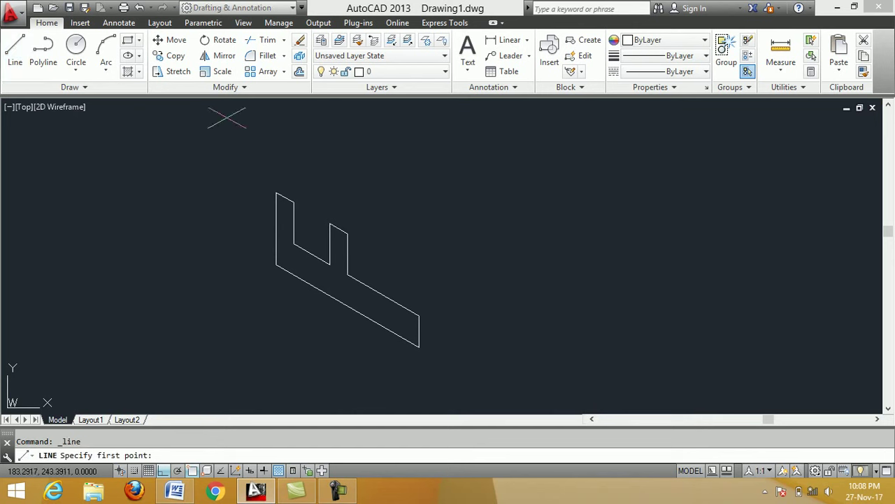
pyautogui.click(277, 192)
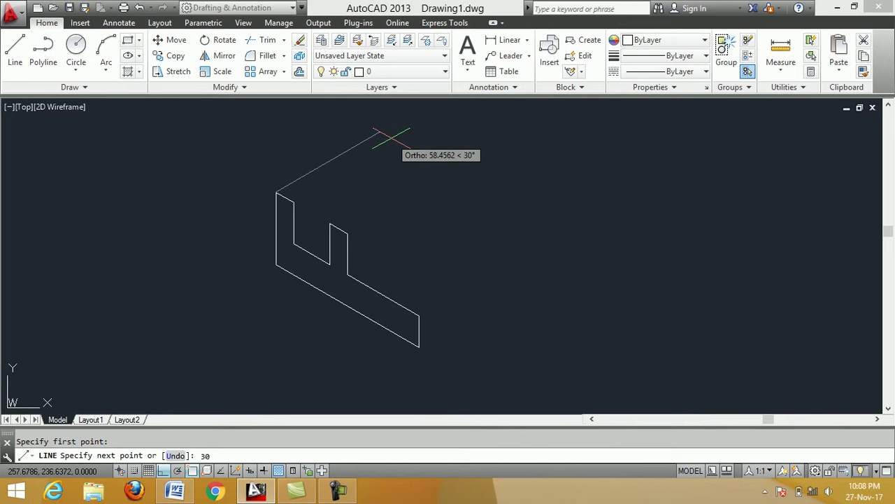
pyautogui.press('Return')
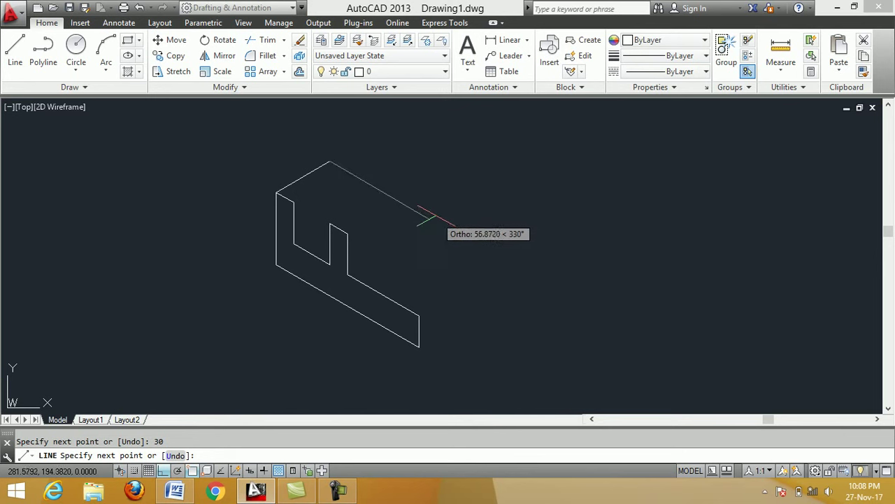
pyautogui.write('40')
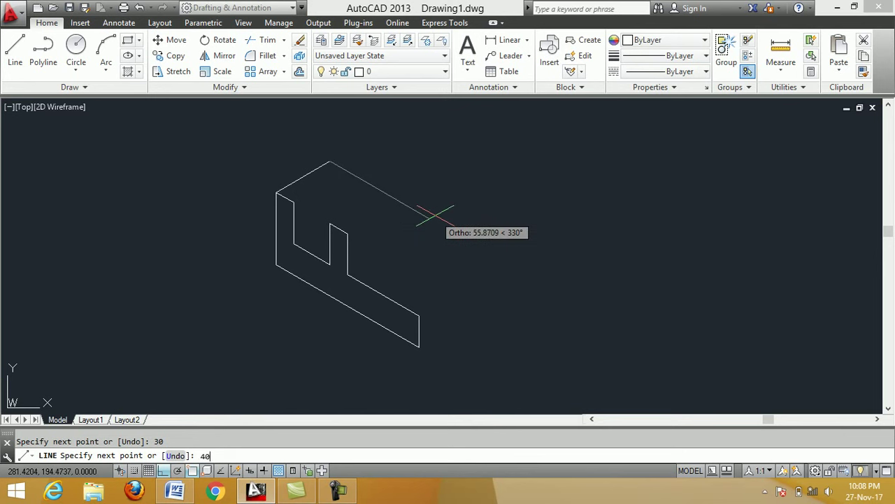
pyautogui.press('Return')
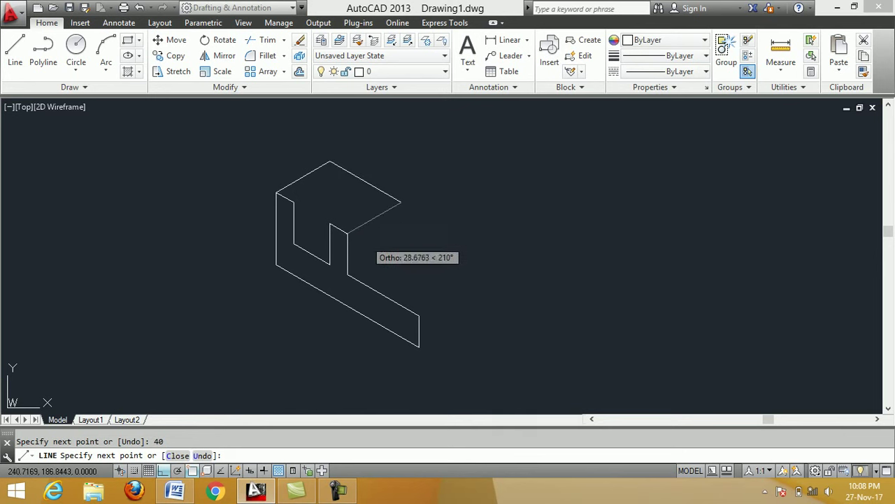
pyautogui.click(348, 233)
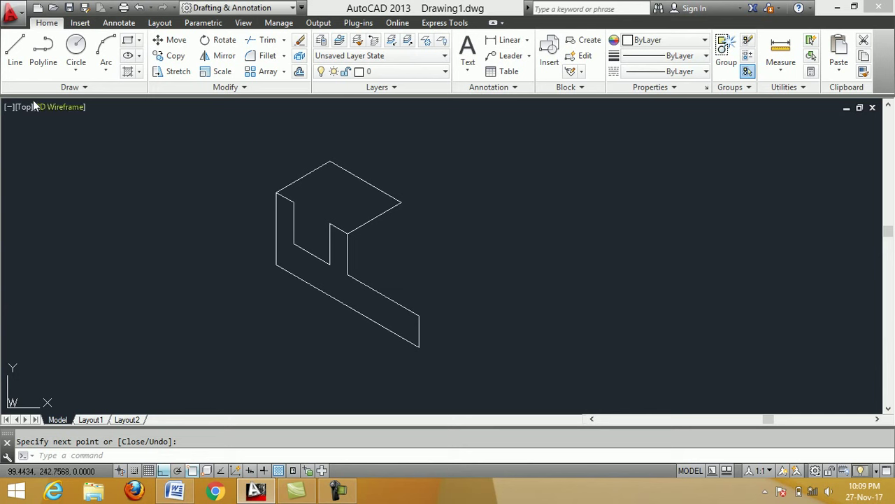
# Step: Draw the 20-by-20 recess outline at the top face's inner corner
pyautogui.rightClick(144, 177)
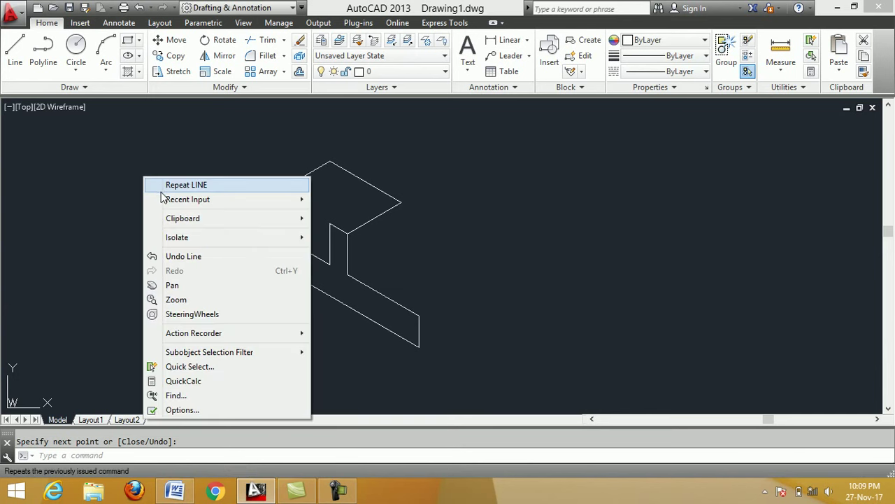
pyautogui.click(183, 185)
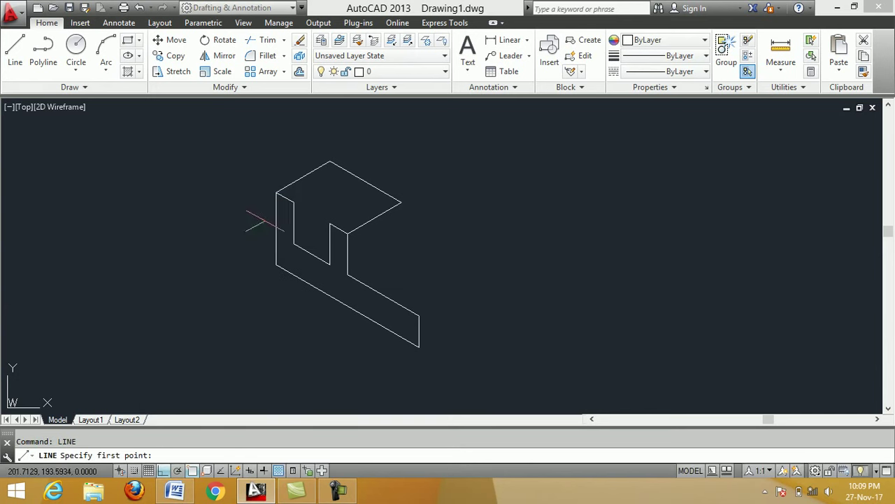
pyautogui.click(294, 202)
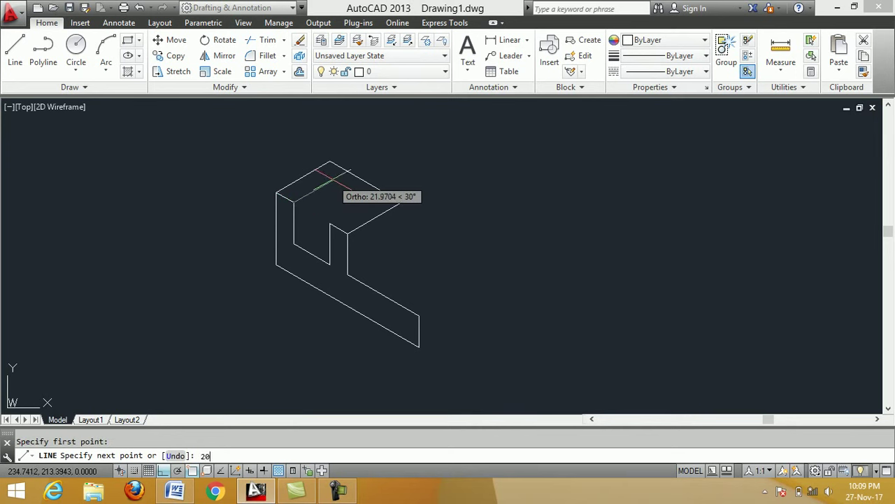
pyautogui.press('Return')
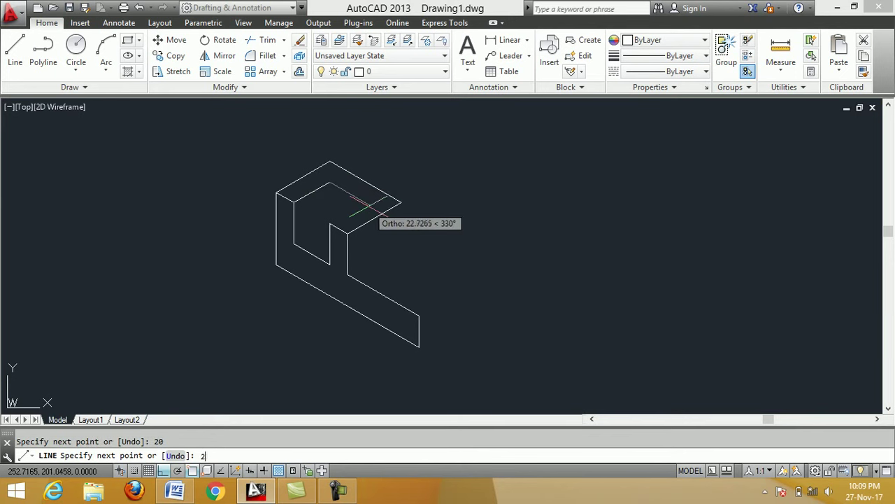
pyautogui.press('Return')
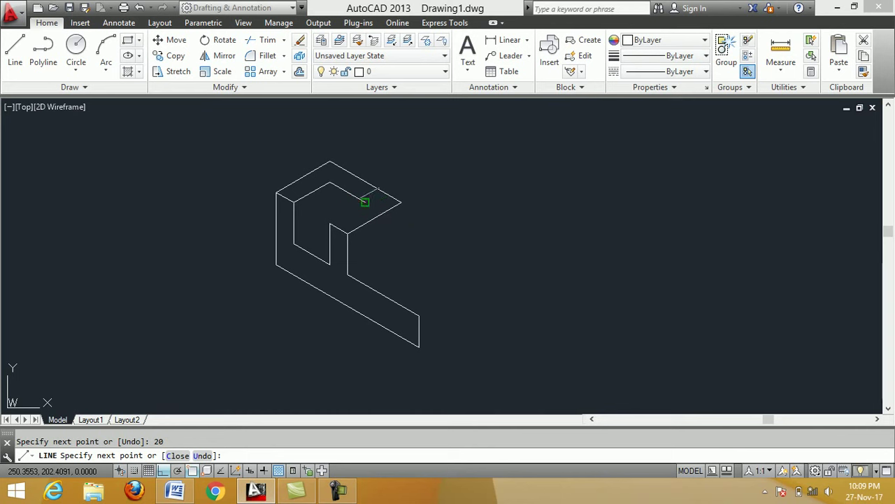
pyautogui.click(329, 224)
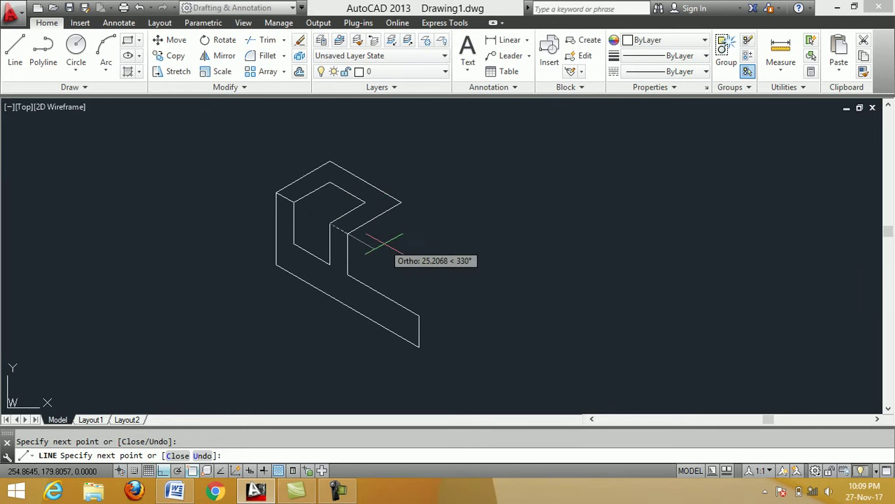
pyautogui.click(347, 233)
pyautogui.press('Return')
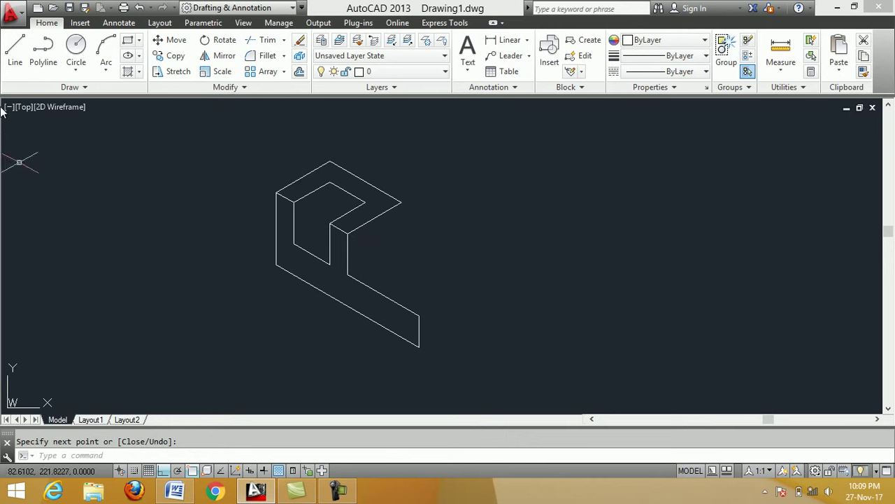
pyautogui.rightClick(145, 181)
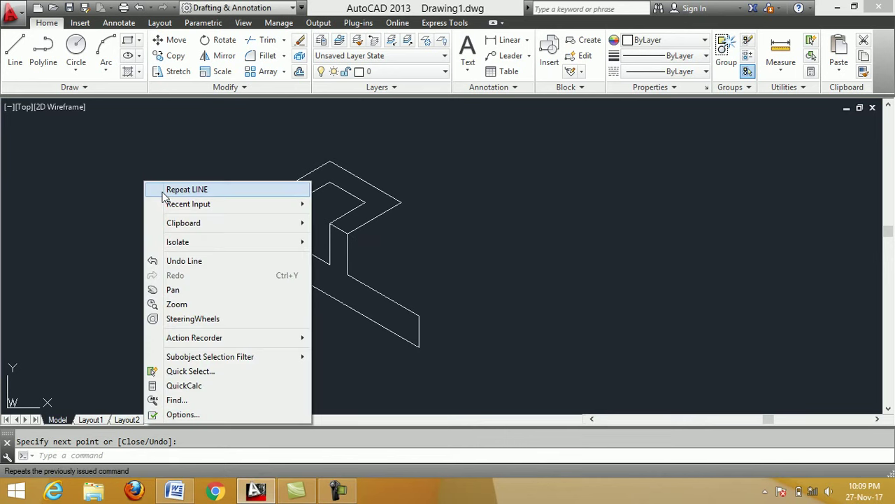
# Step: Draw the sloped cut line from the front face to the recess's inner corner
pyautogui.click(162, 196)
pyautogui.click(295, 239)
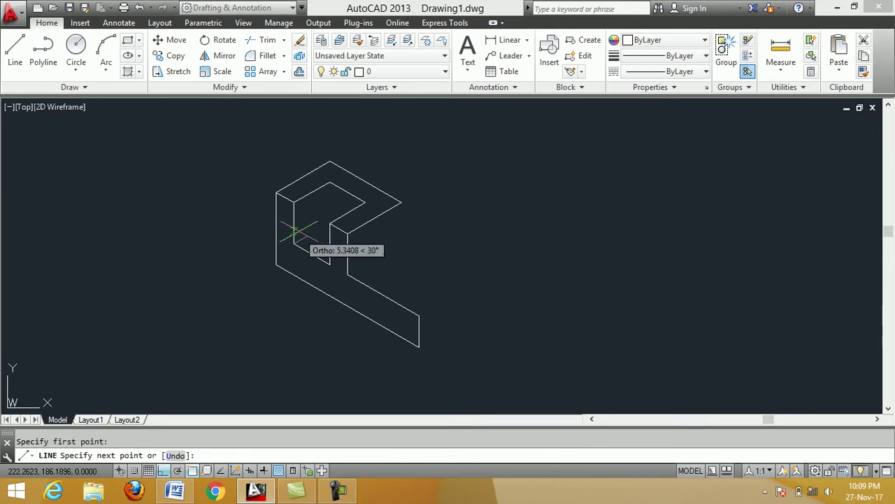
pyautogui.click(329, 184)
pyautogui.rightClick(324, 196)
pyautogui.click(337, 206)
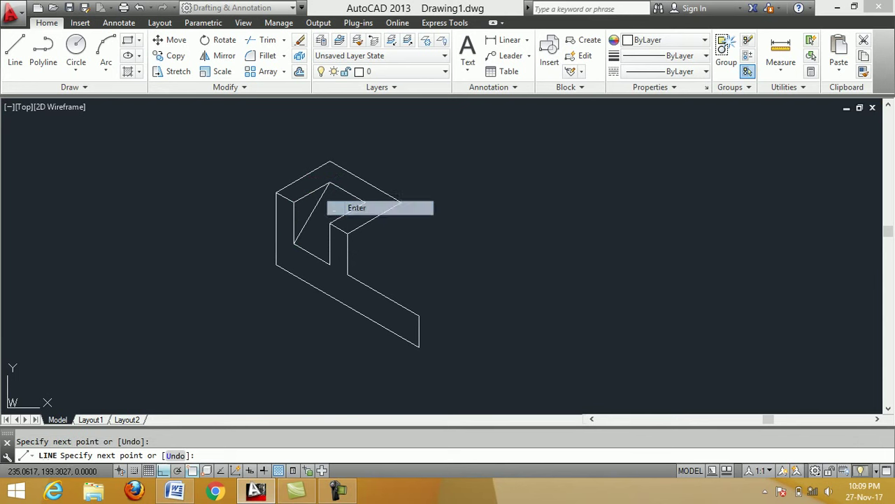
# Step: Draw the lower step's top face with 30 and 40 unit edges
pyautogui.rightClick(165, 205)
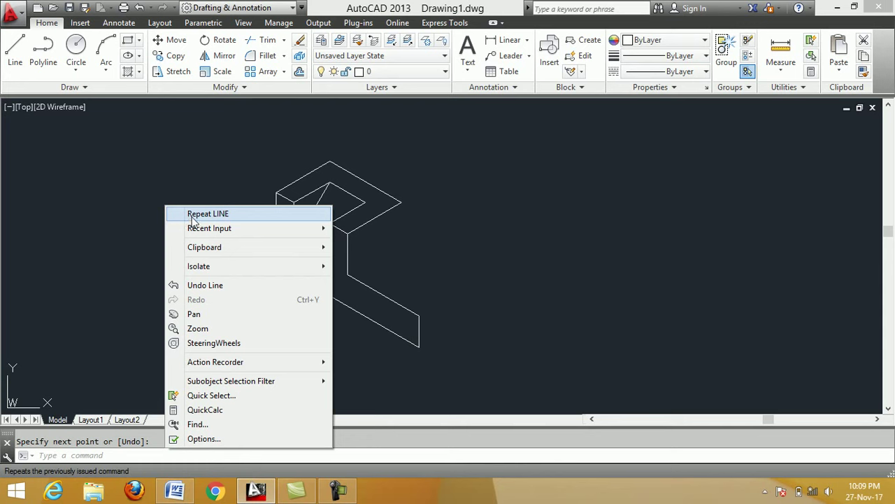
pyautogui.click(193, 221)
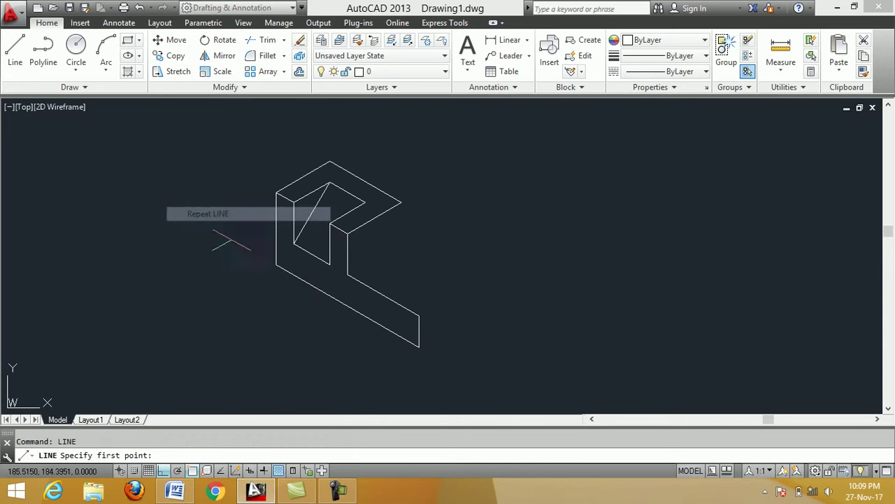
pyautogui.click(348, 275)
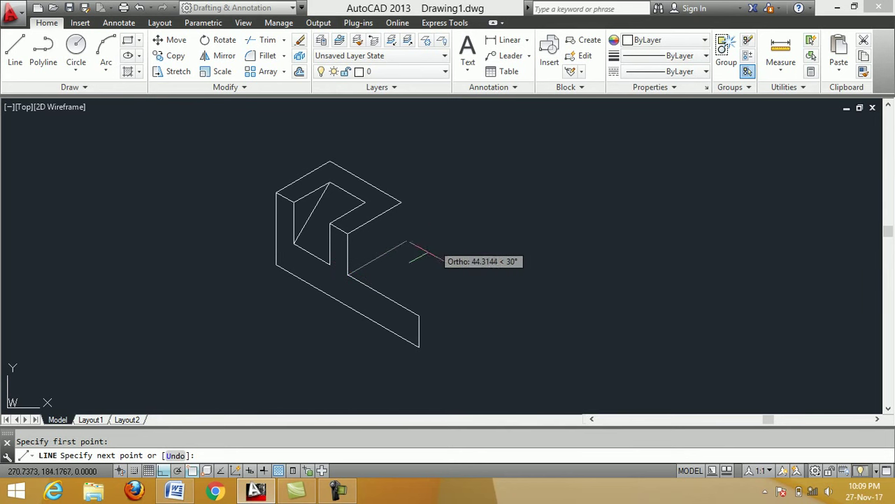
pyautogui.write('30')
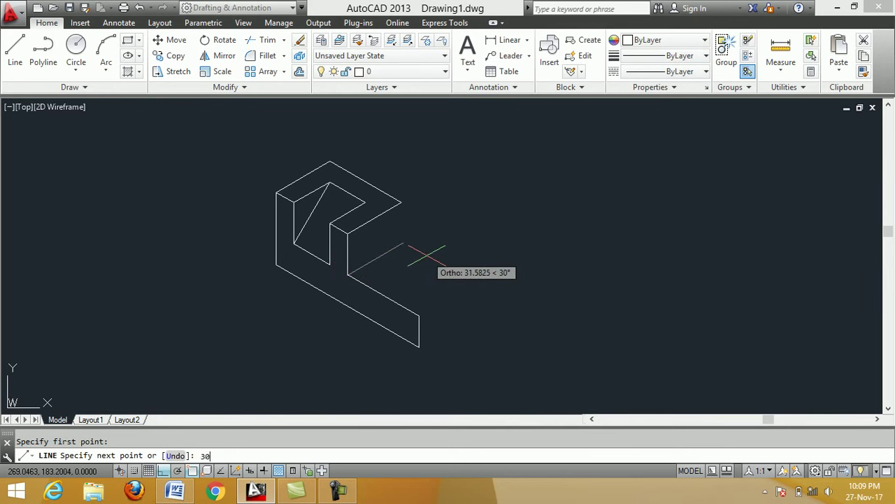
pyautogui.press('Return')
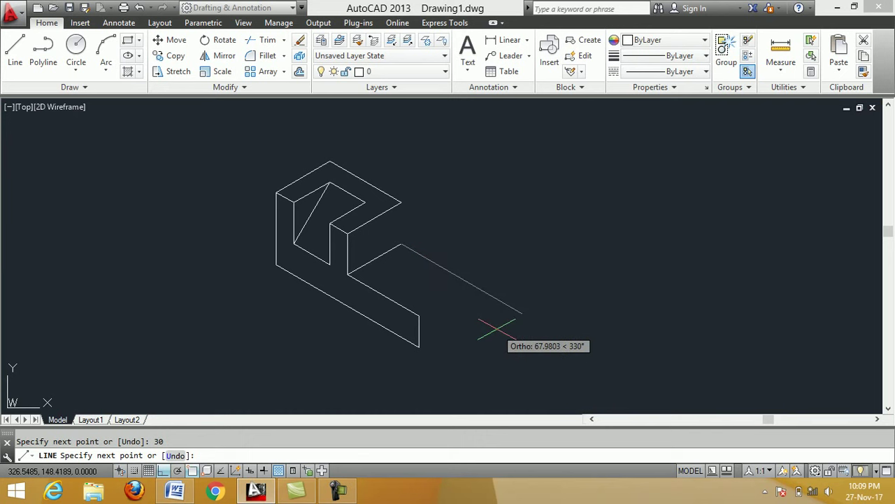
pyautogui.write('40')
pyautogui.press('Return')
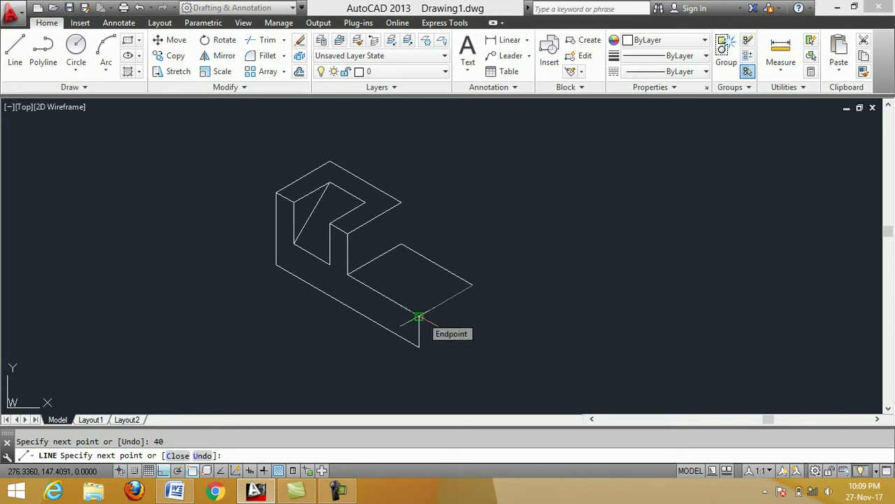
pyautogui.click(418, 317)
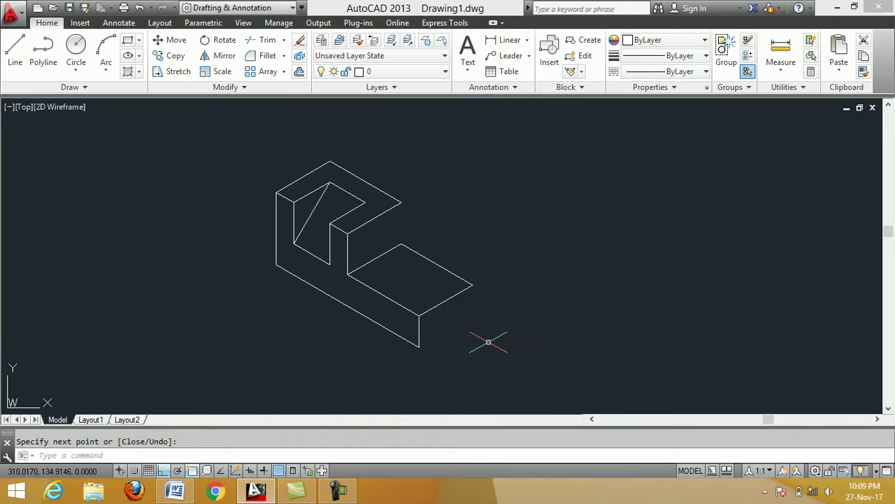
# Step: Draw the vertical edge from the tall block's corner down to the lower step
pyautogui.rightClick(445, 189)
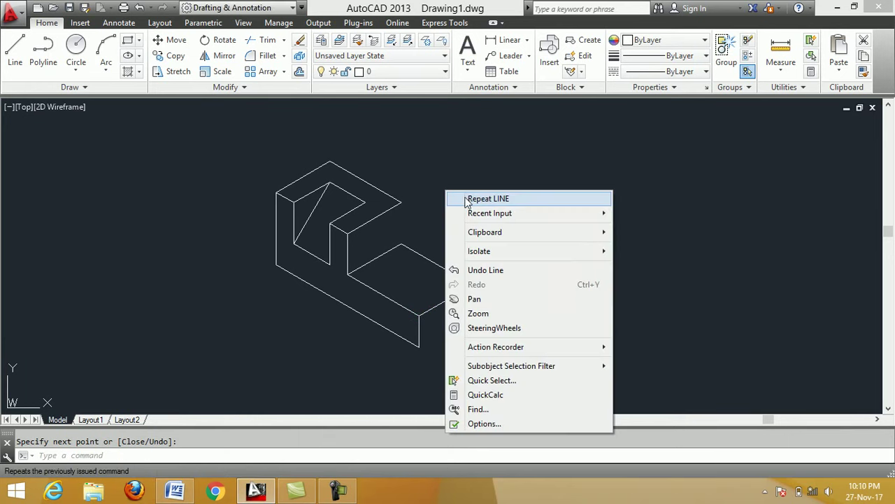
pyautogui.click(489, 198)
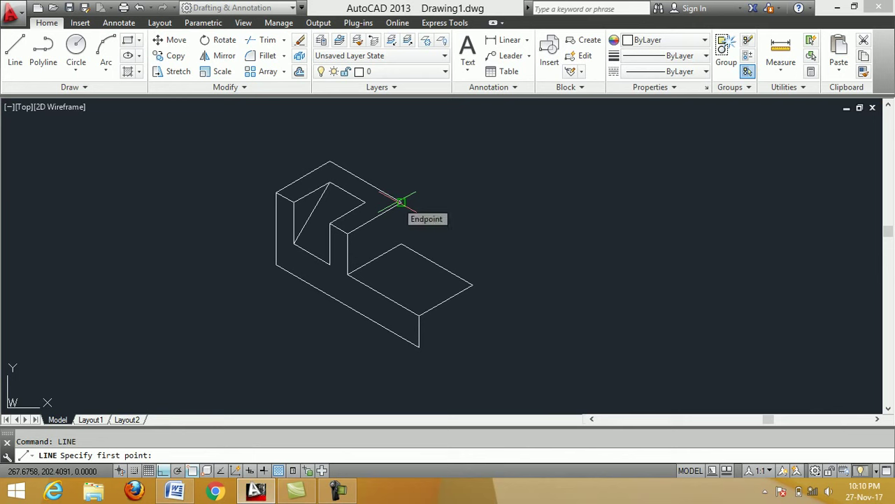
pyautogui.click(400, 202)
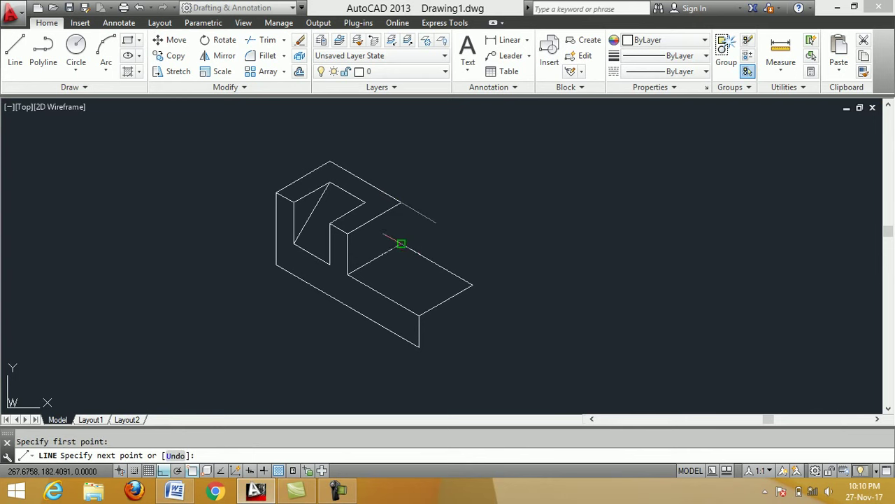
pyautogui.click(400, 244)
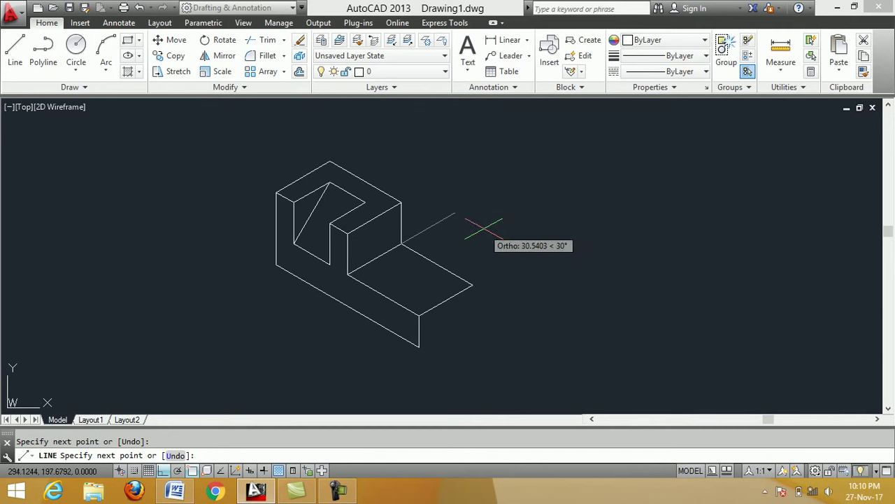
pyautogui.press('Return')
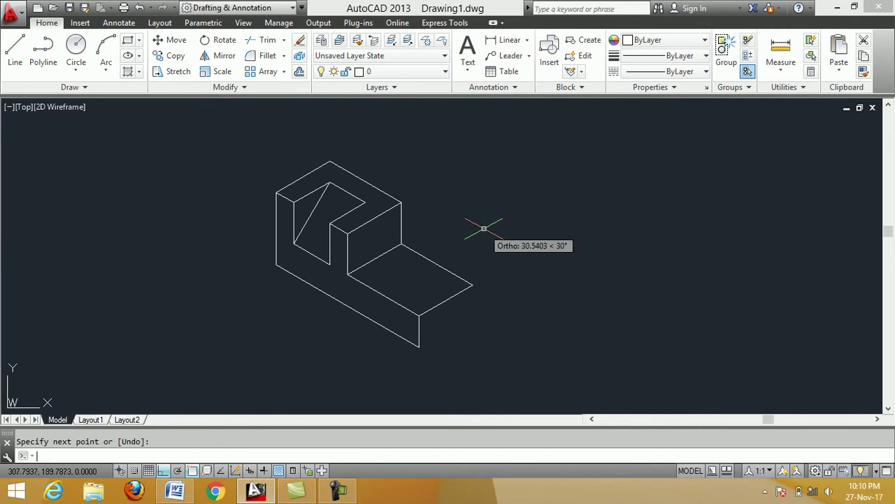
pyautogui.click(181, 493)
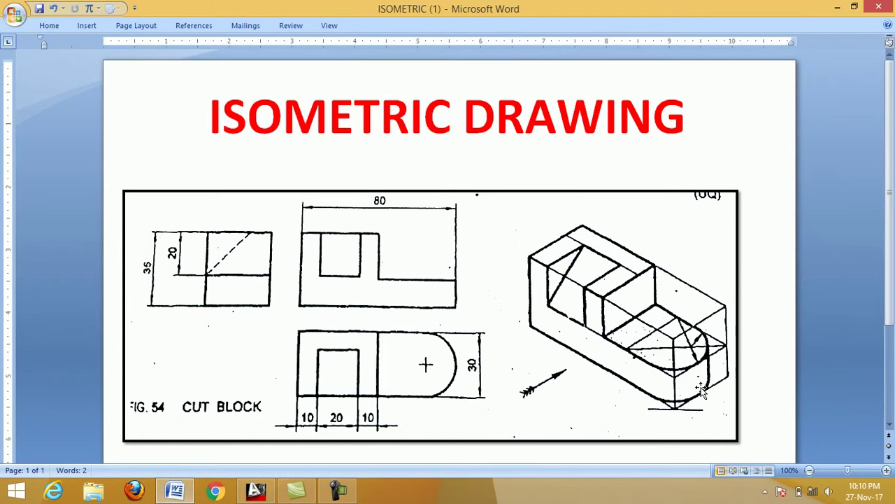
pyautogui.click(183, 493)
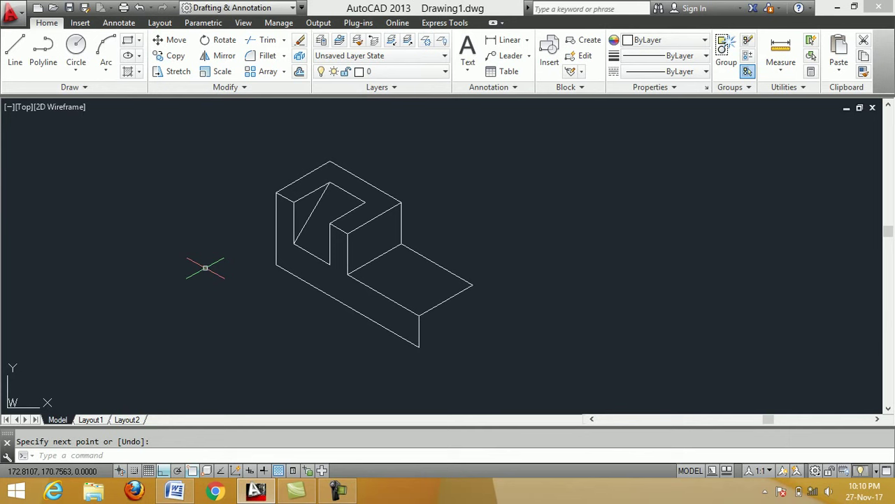
# Step: On the Right isoplane, draw a 15-unit vertical edge down from the step's far corner
pyautogui.press('F5')
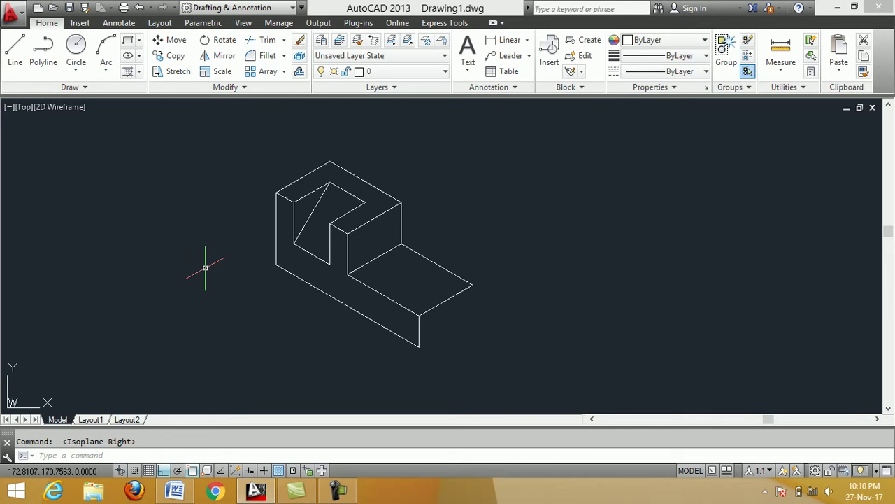
pyautogui.click(16, 53)
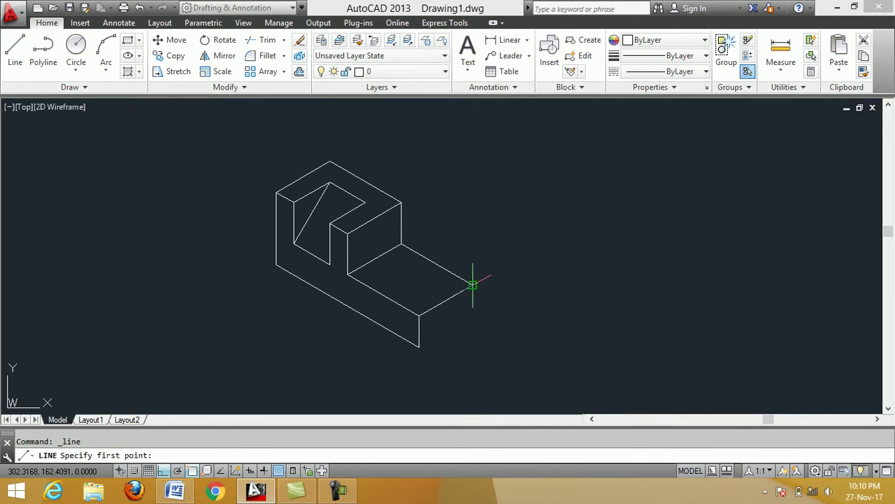
pyautogui.click(473, 285)
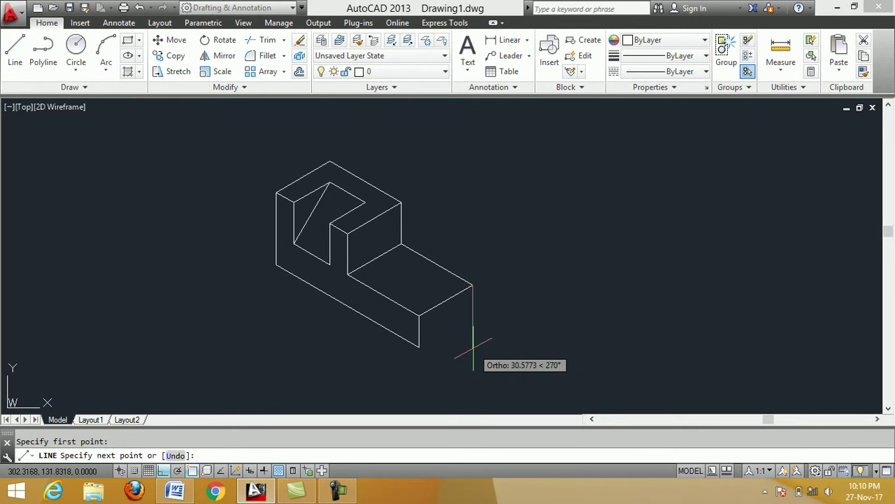
pyautogui.write('15')
pyautogui.press('Return')
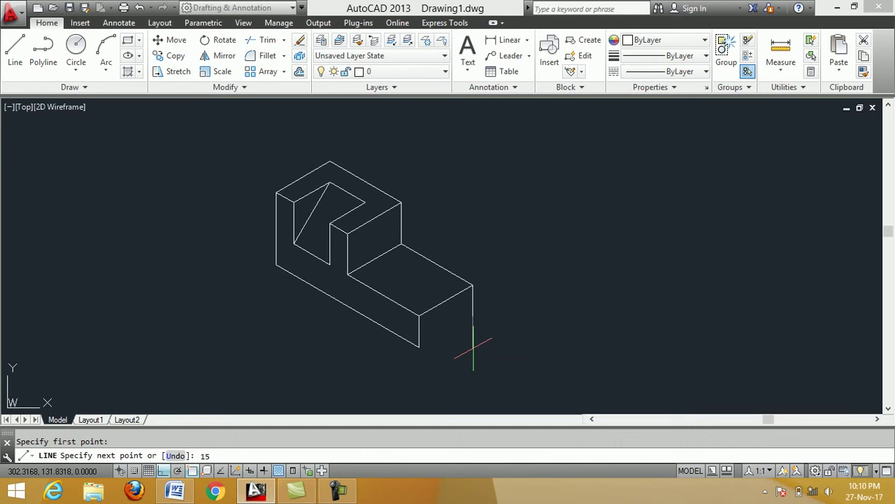
pyautogui.press('Return')
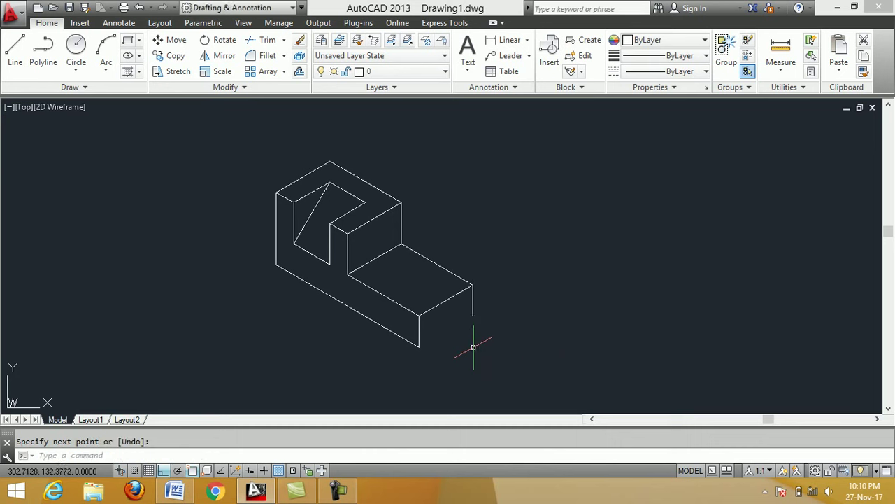
# Step: Draw the step's bottom front edge, then check the Word reference and return
pyautogui.rightClick(256, 310)
pyautogui.click(294, 77)
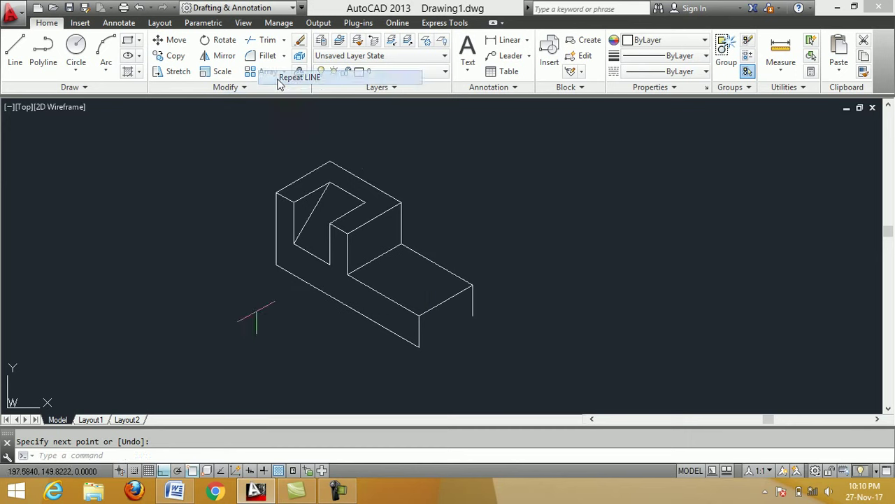
pyautogui.click(473, 316)
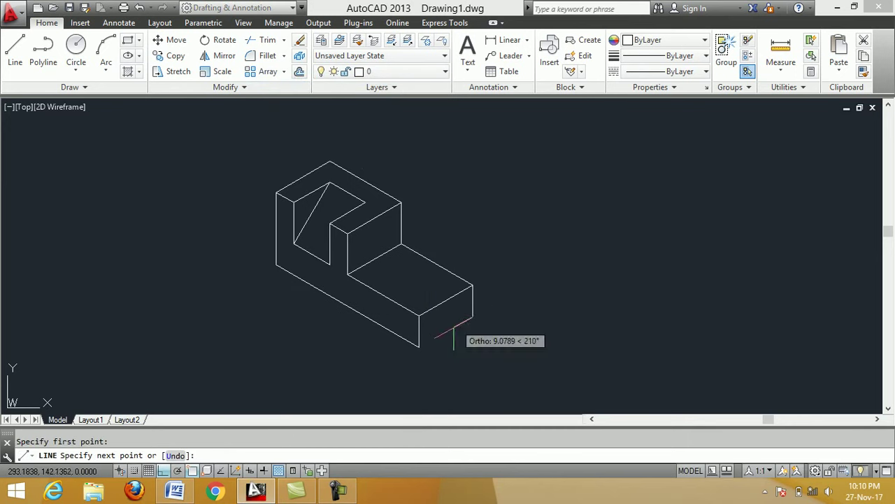
pyautogui.click(418, 344)
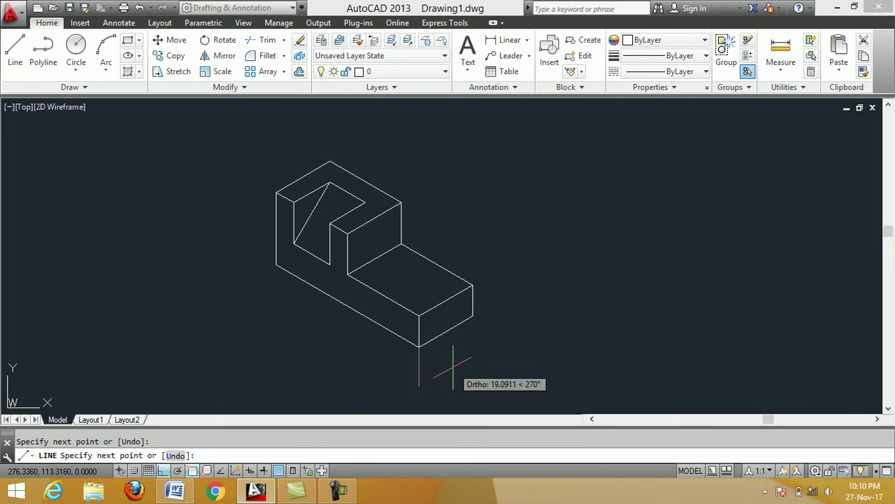
pyautogui.press('Return')
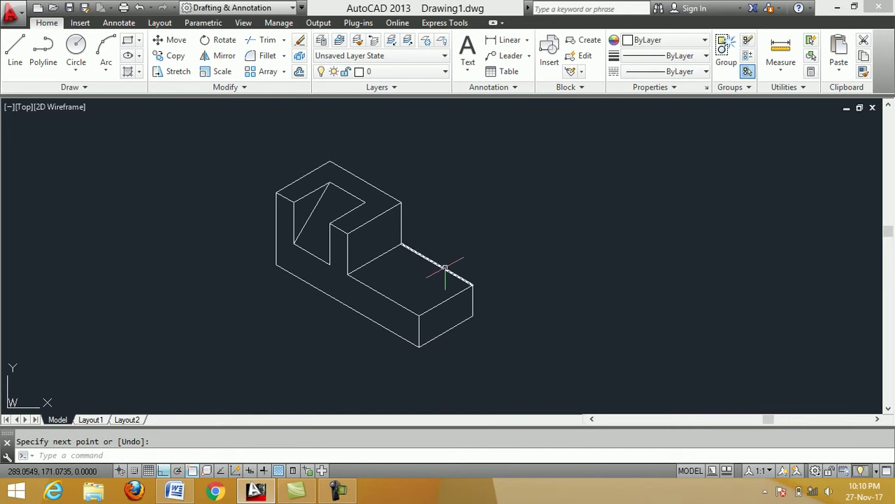
pyautogui.scroll(2, 440, 293)
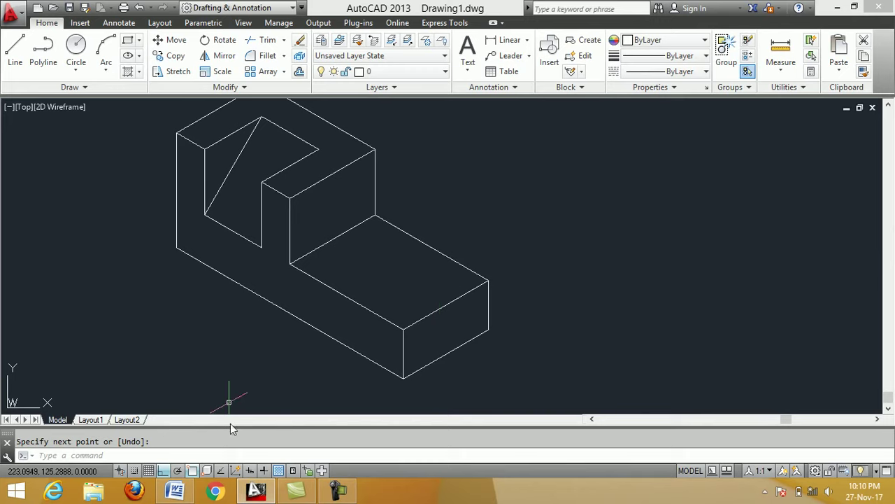
pyautogui.click(175, 491)
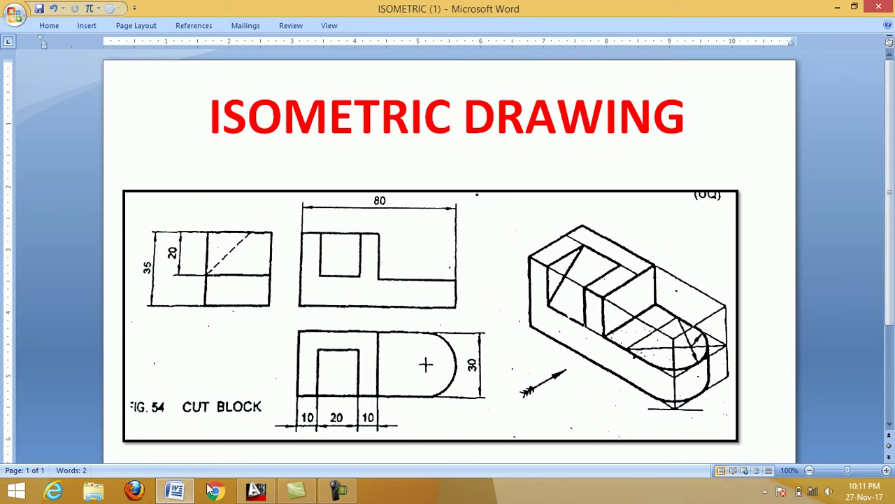
pyautogui.click(178, 493)
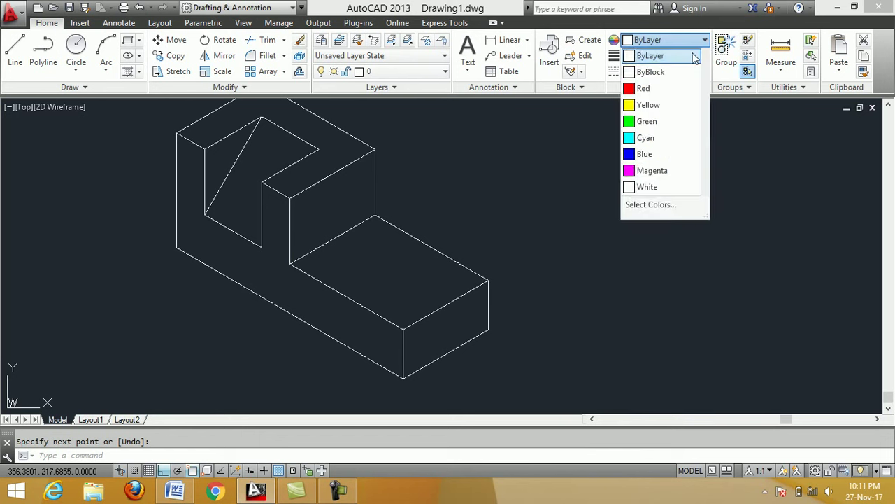
# Step: Set the current colour to Red and cycle the isoplane via Left to Top
pyautogui.click(657, 89)
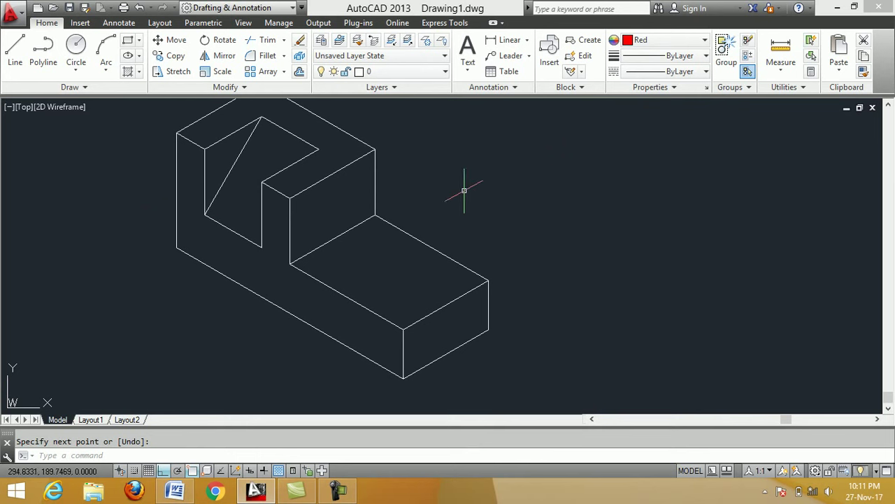
pyautogui.press('F5')
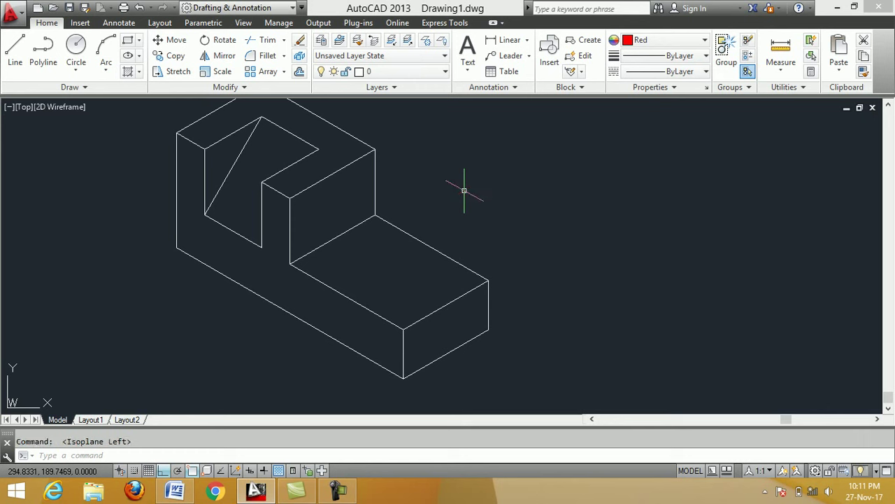
pyautogui.press('F5')
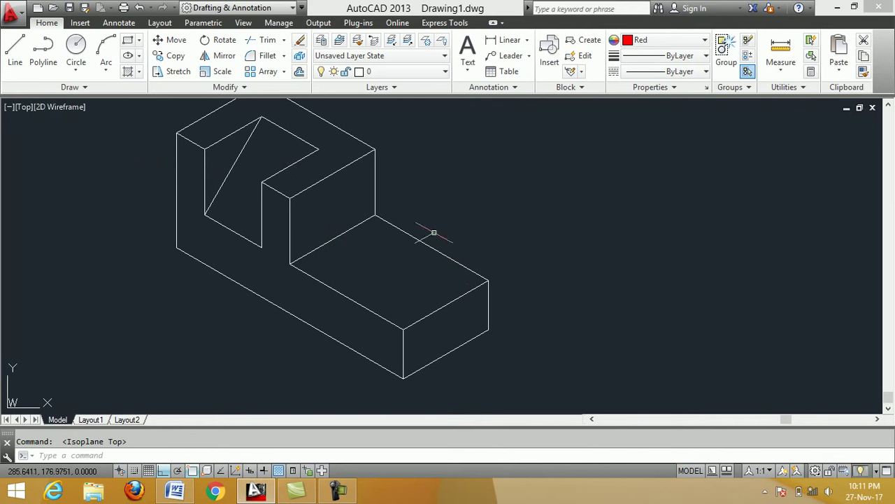
# Step: Draw a red 30-unit rhombus on the lower step's top face
pyautogui.click(15, 52)
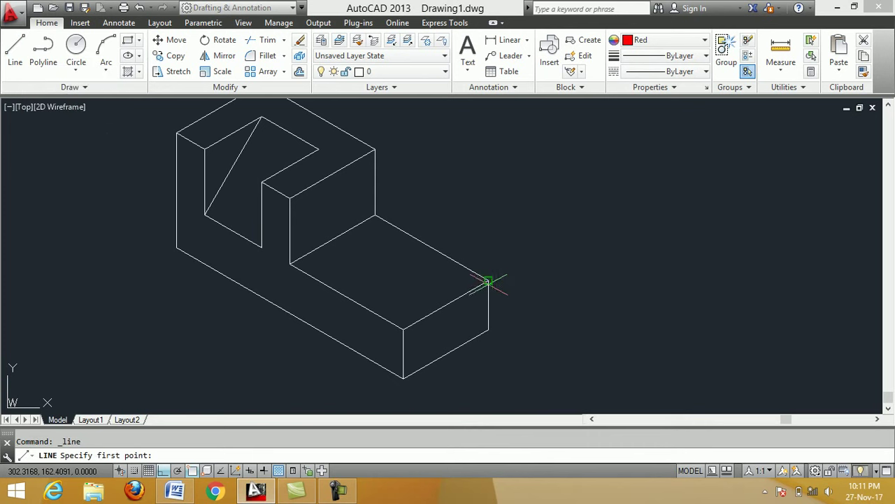
pyautogui.click(488, 280)
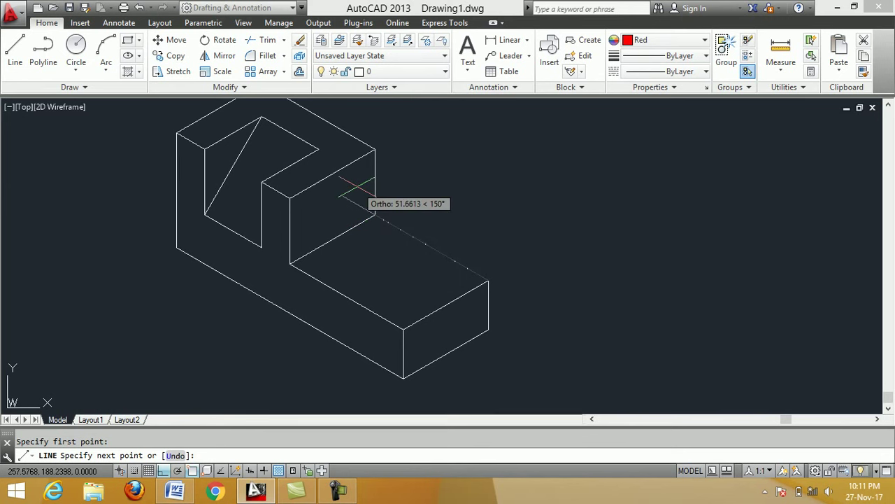
pyautogui.write('30')
pyautogui.press('Return')
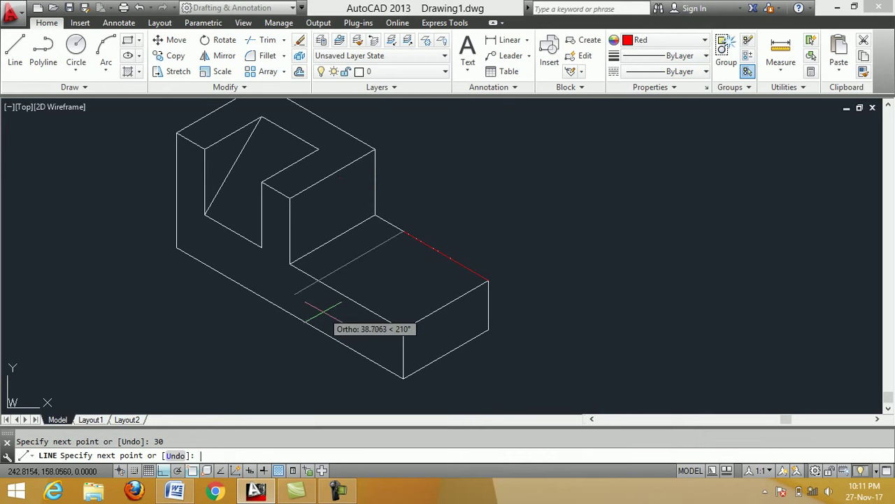
pyautogui.press('Return')
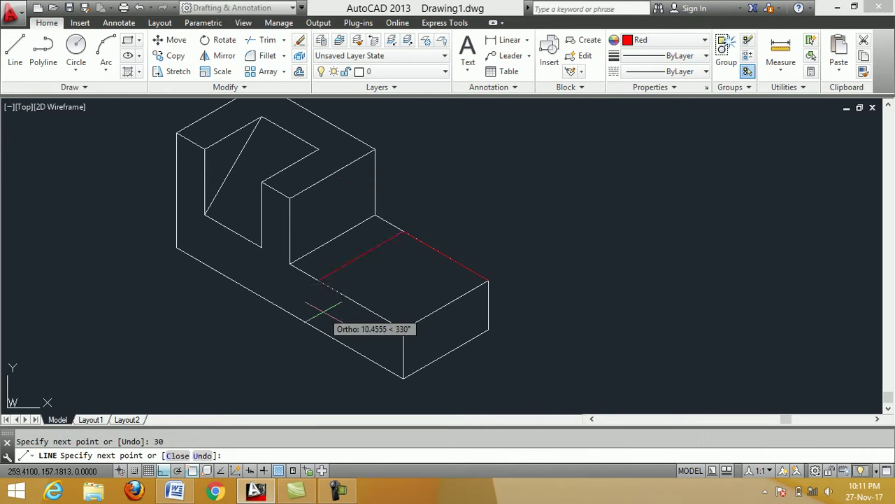
pyautogui.write('30')
pyautogui.press('Return')
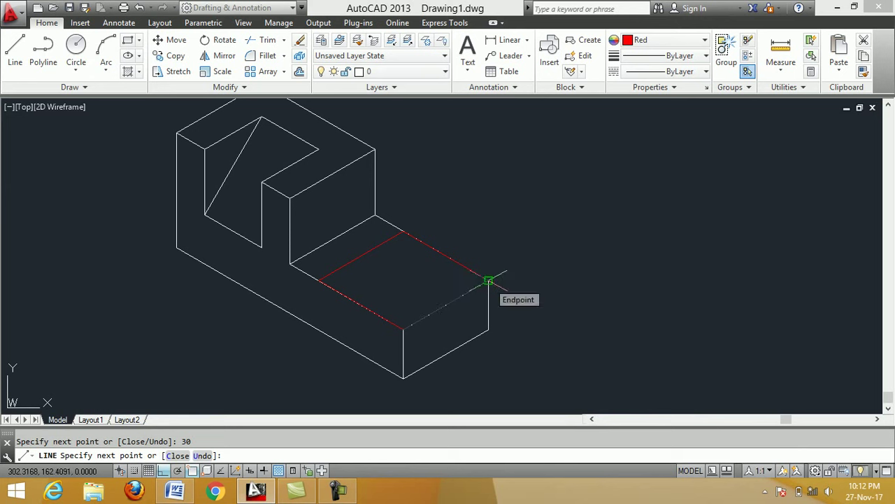
pyautogui.click(488, 281)
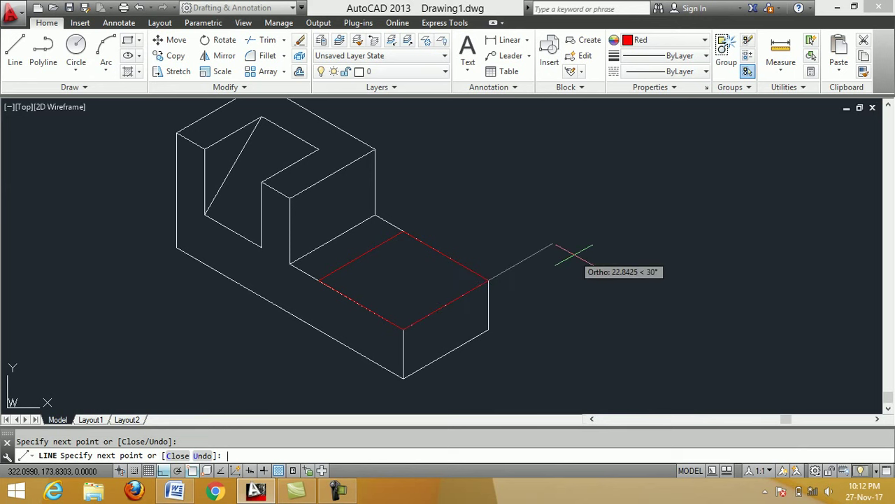
pyautogui.press('Return')
pyautogui.scroll(2, 397, 281)
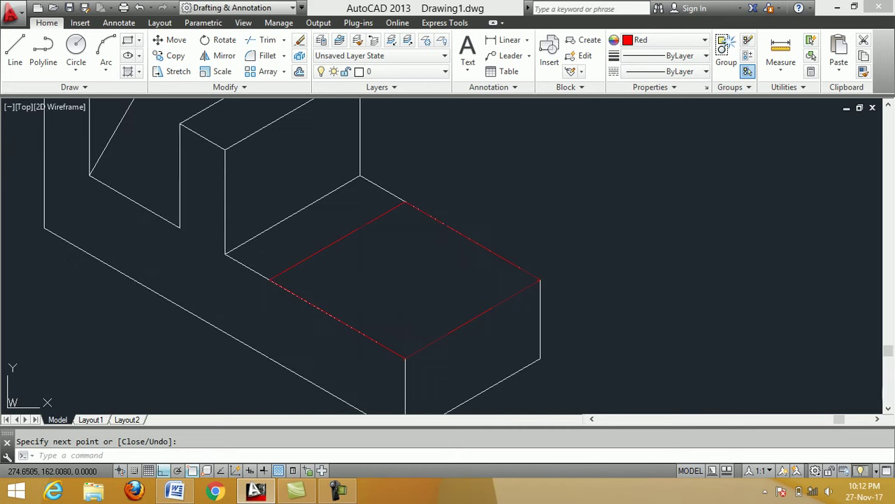
pyautogui.scroll(-2, 408, 266)
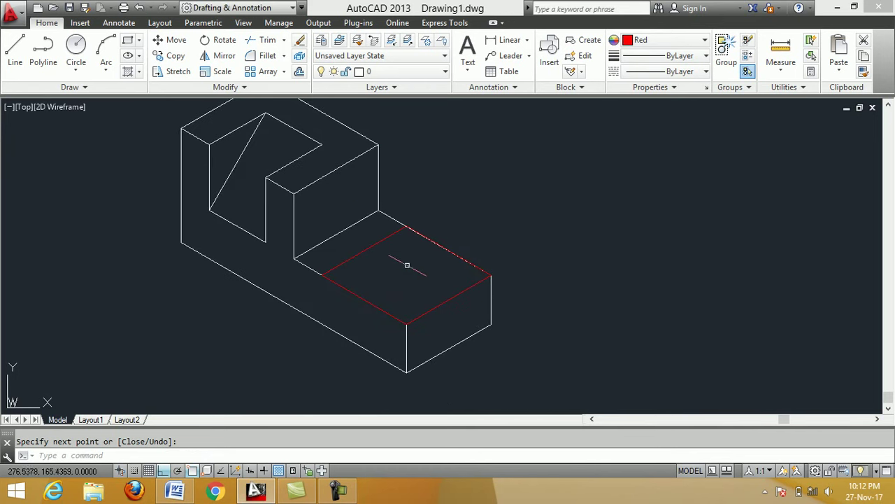
# Step: Draw a red diagonal joining the rhombus's left and right corners
pyautogui.click(15, 49)
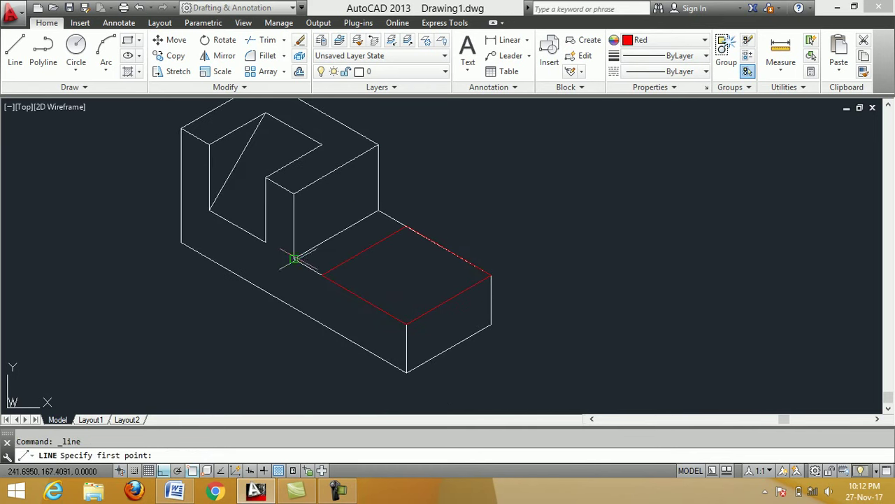
pyautogui.click(321, 275)
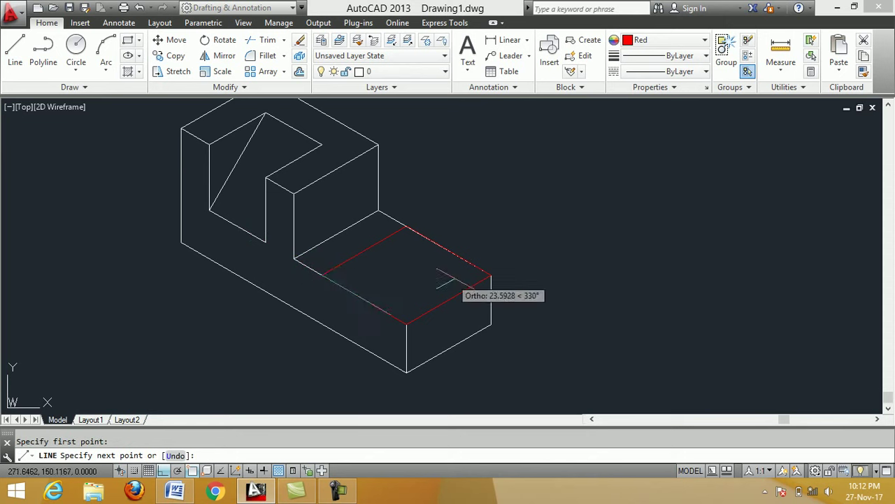
pyautogui.click(491, 275)
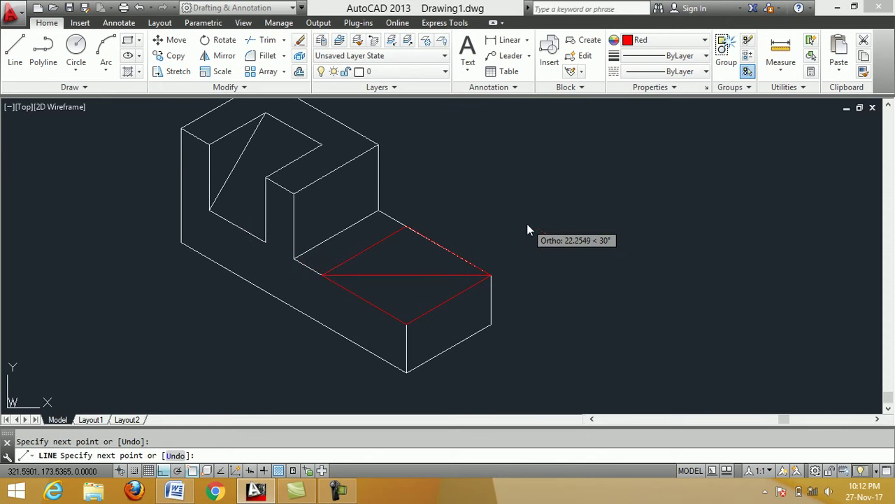
pyautogui.rightClick(526, 226)
pyautogui.click(559, 233)
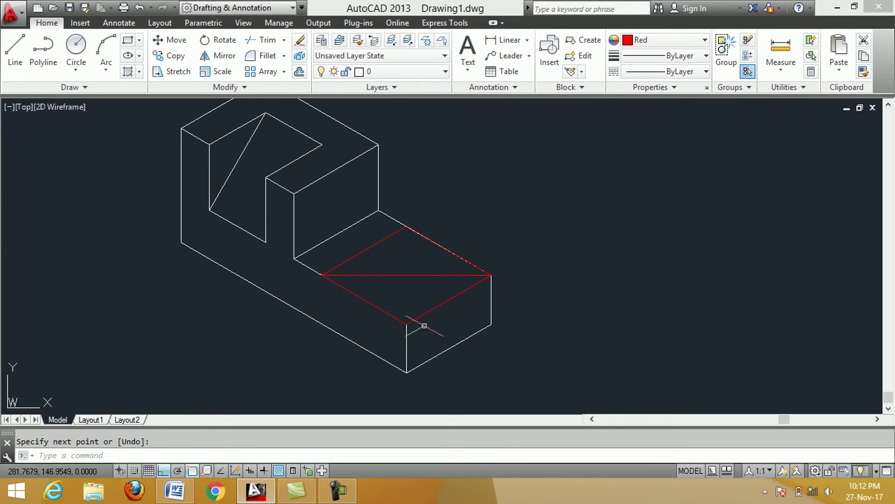
pyautogui.scroll(2, 424, 323)
pyautogui.scroll(-2, 424, 323)
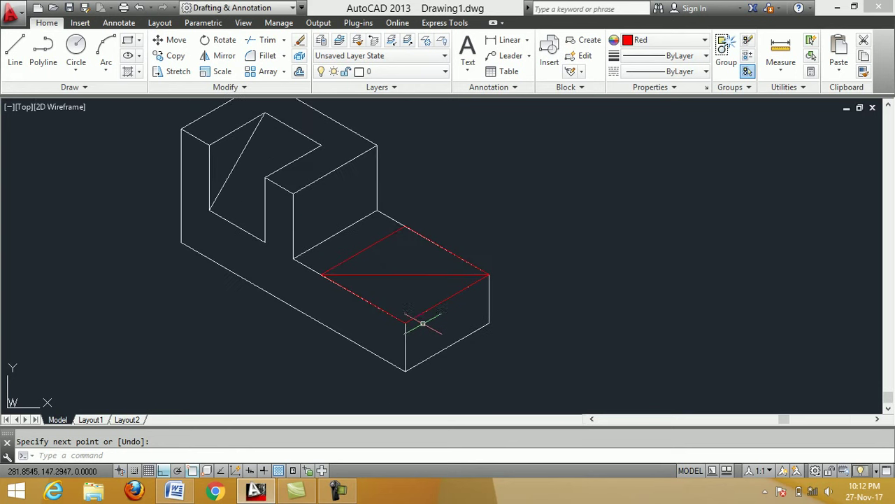
pyautogui.scroll(2, 289, 200)
pyautogui.scroll(-2, 305, 214)
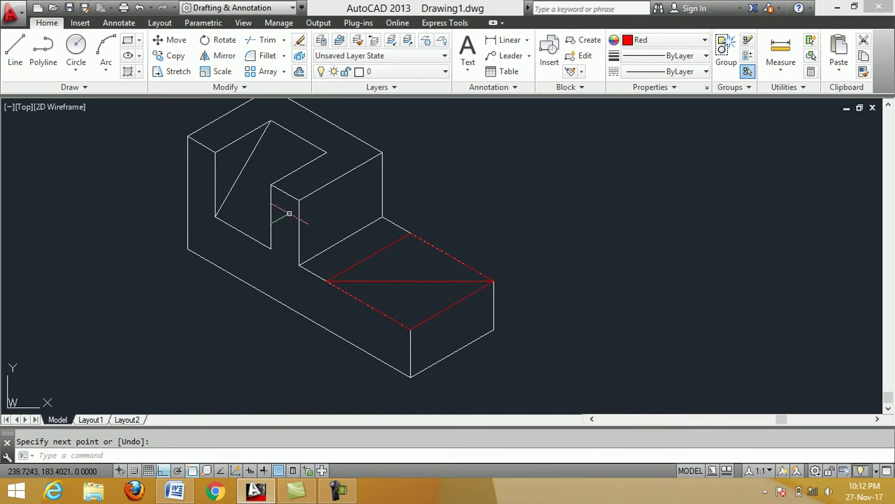
pyautogui.scroll(-2, 301, 215)
pyautogui.scroll(2, 316, 216)
pyautogui.scroll(-1, 262, 166)
pyautogui.scroll(1, 262, 166)
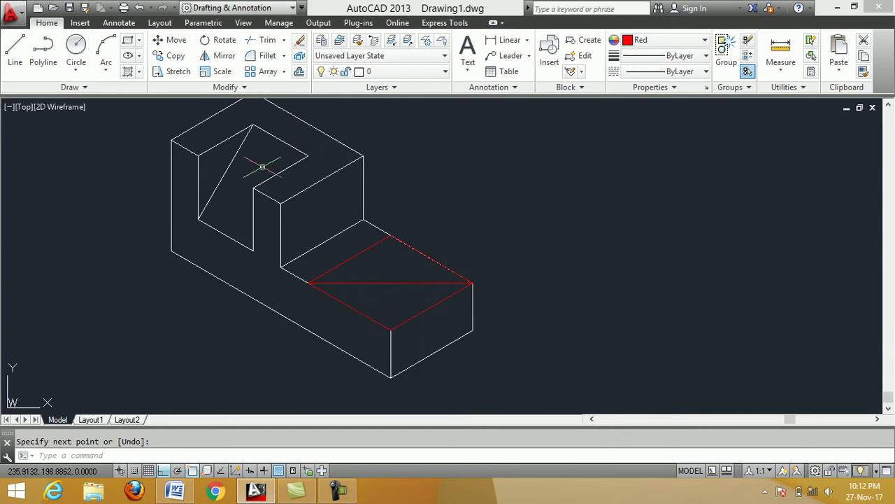
# Step: Draw a 30-diameter isocircle with Ellipse, centred on the diagonal's midpoint
pyautogui.click(139, 58)
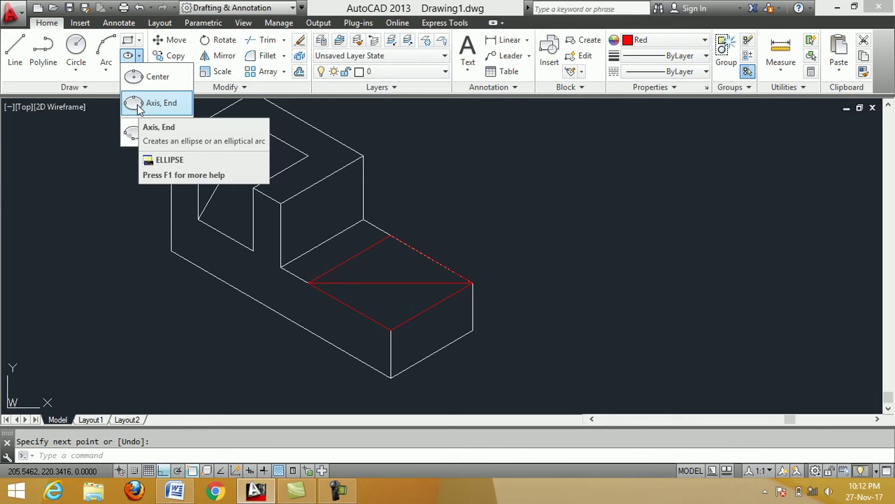
pyautogui.moveTo(156, 103)
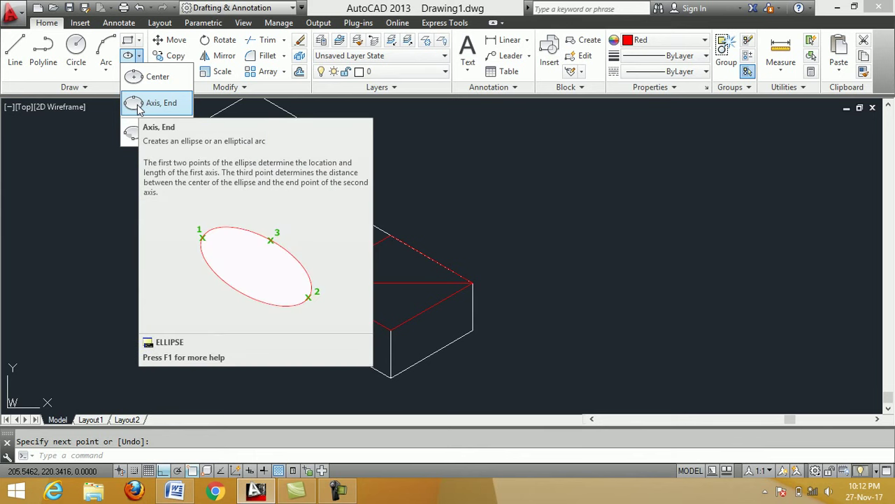
pyautogui.click(138, 105)
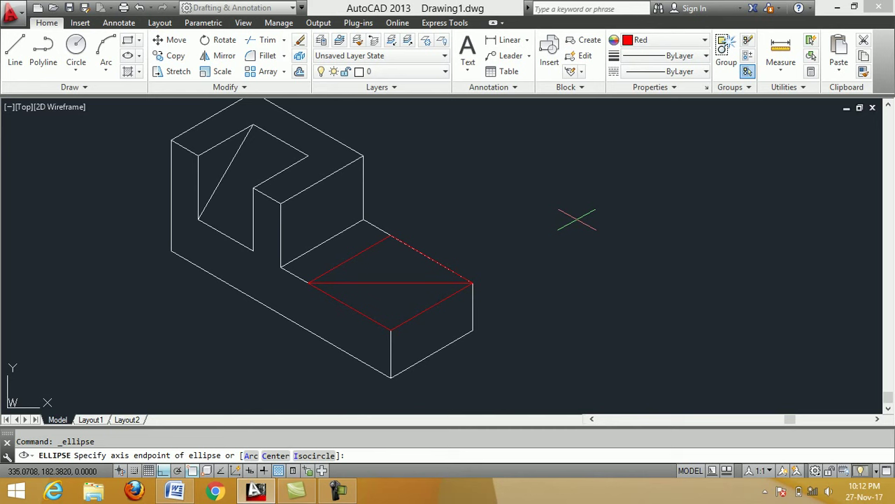
pyautogui.write('i')
pyautogui.press('Return')
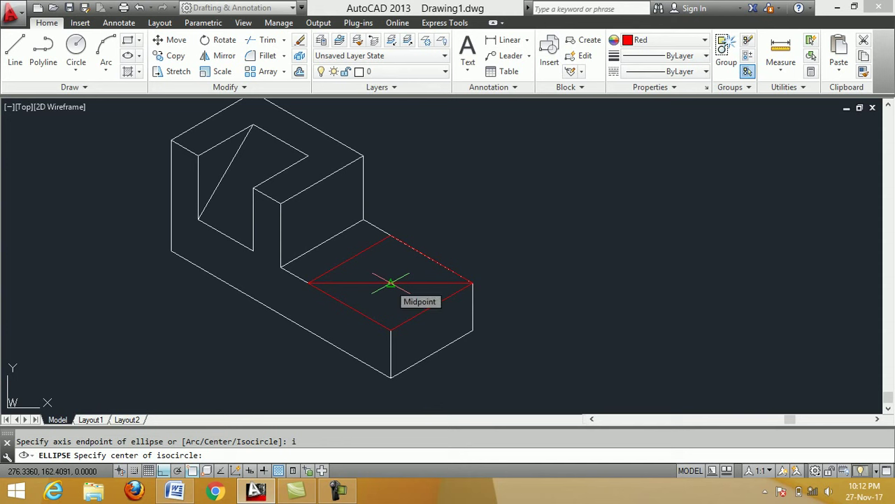
pyautogui.click(390, 283)
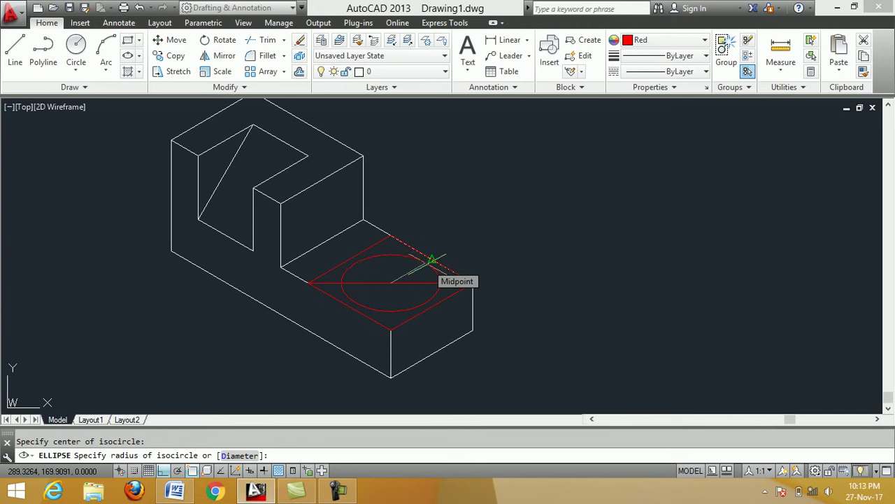
pyautogui.write('d')
pyautogui.press('Return')
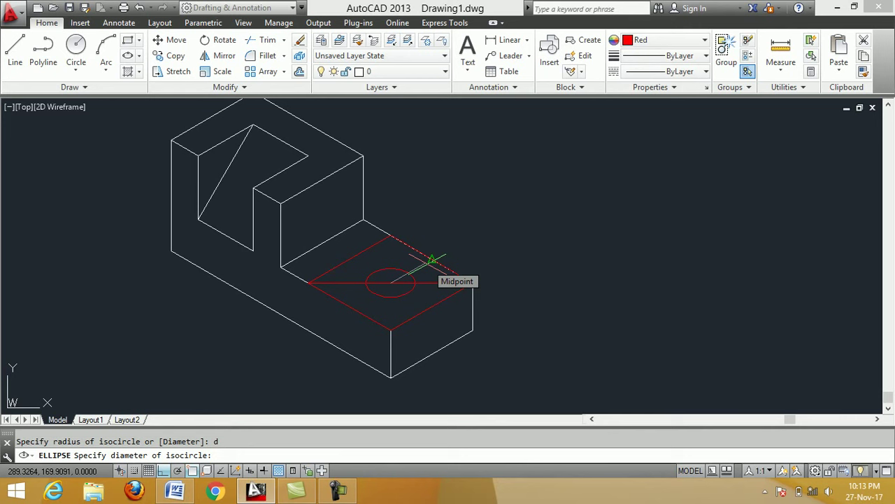
pyautogui.write('30')
pyautogui.press('Return')
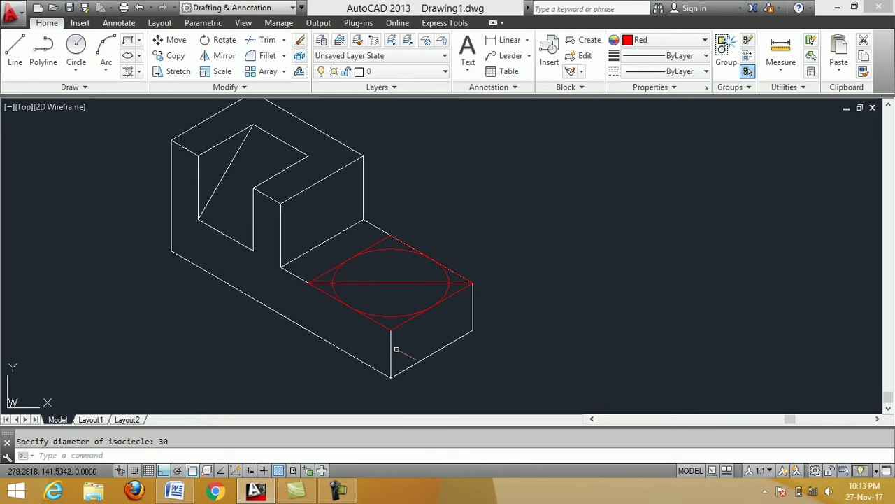
pyautogui.scroll(2, 398, 356)
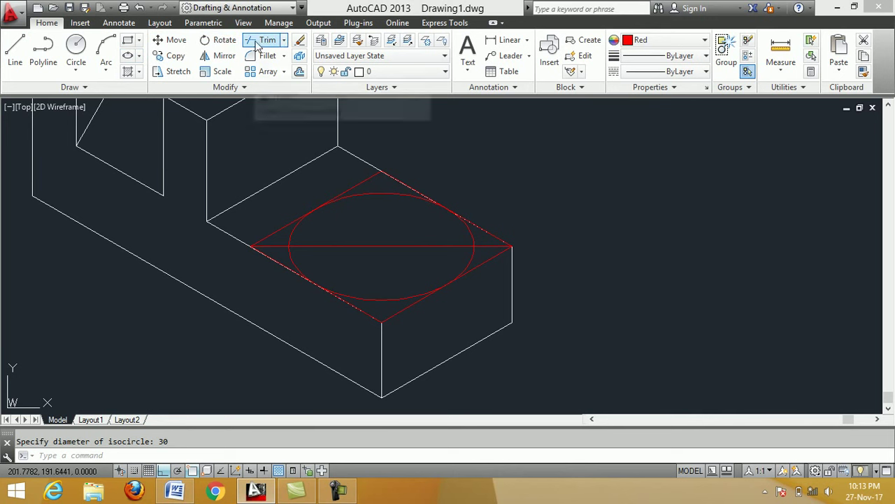
# Step: Trim away the isocircle's top arc, using all 14 objects as cutting edges
pyautogui.click(256, 44)
pyautogui.click(561, 341)
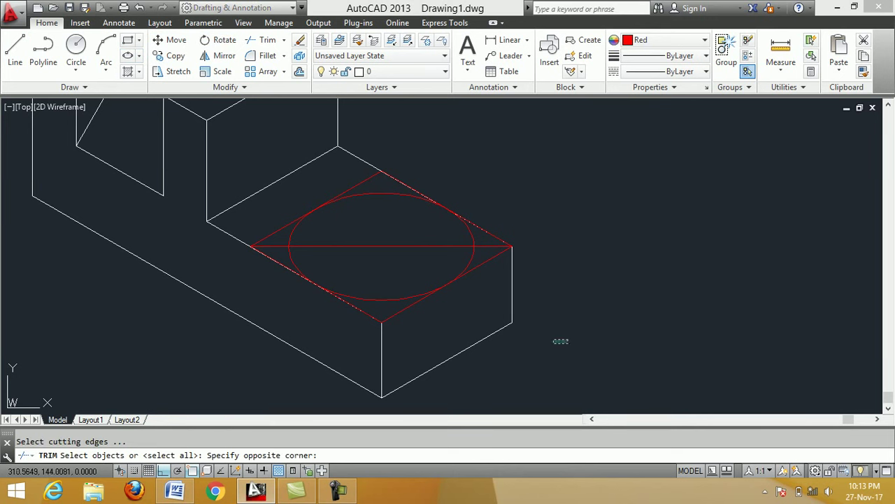
pyautogui.click(244, 152)
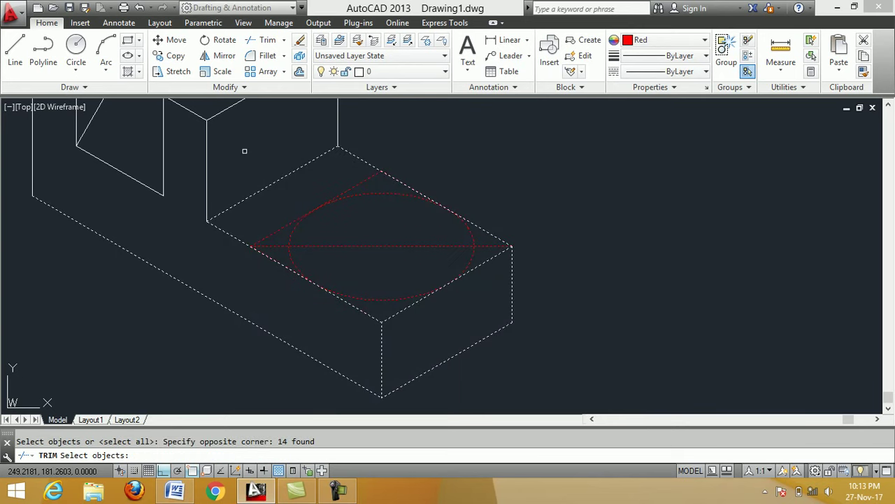
pyautogui.press('Return')
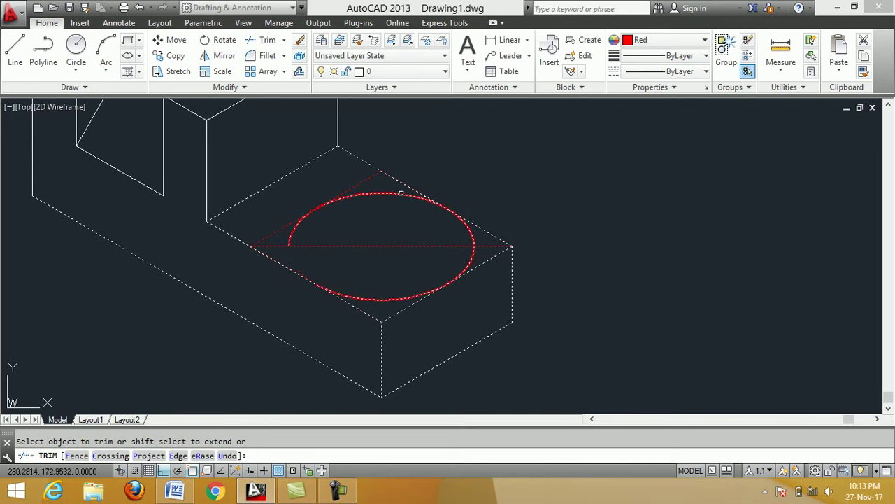
pyautogui.click(401, 193)
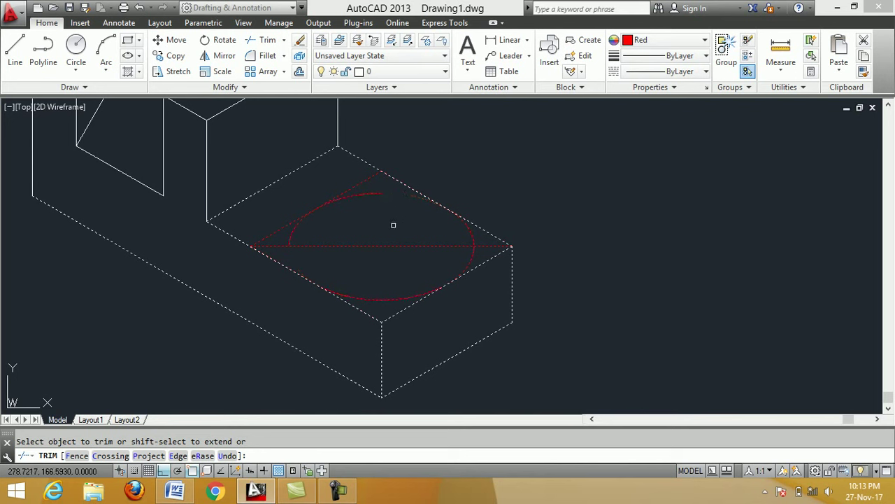
pyautogui.rightClick(484, 172)
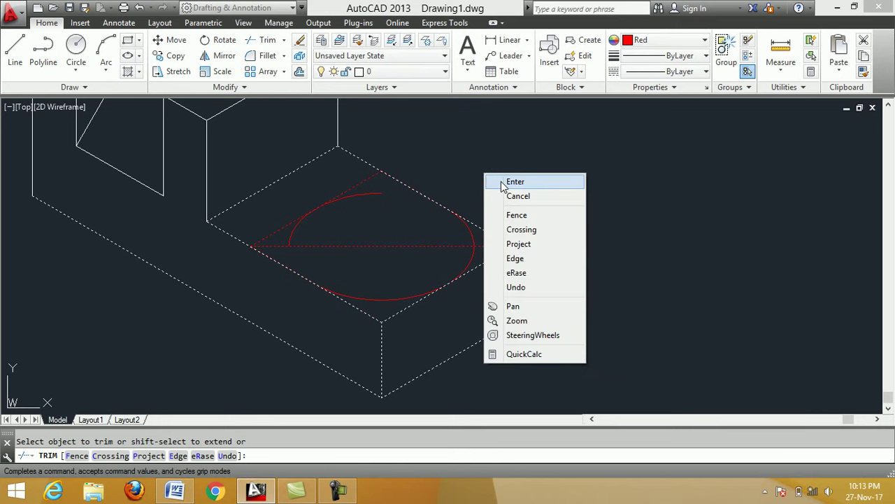
pyautogui.click(500, 182)
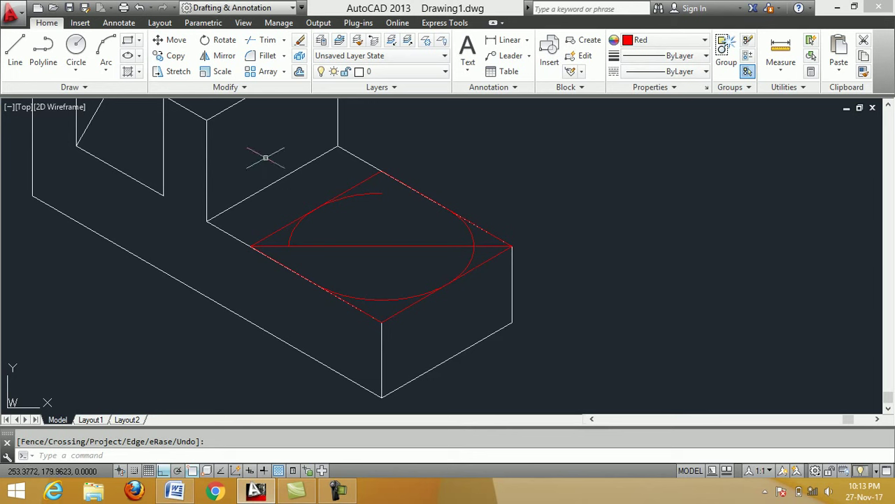
# Step: Erase the leftover upper-left arc, the red diagonal and the three rhombus edges
pyautogui.click(300, 40)
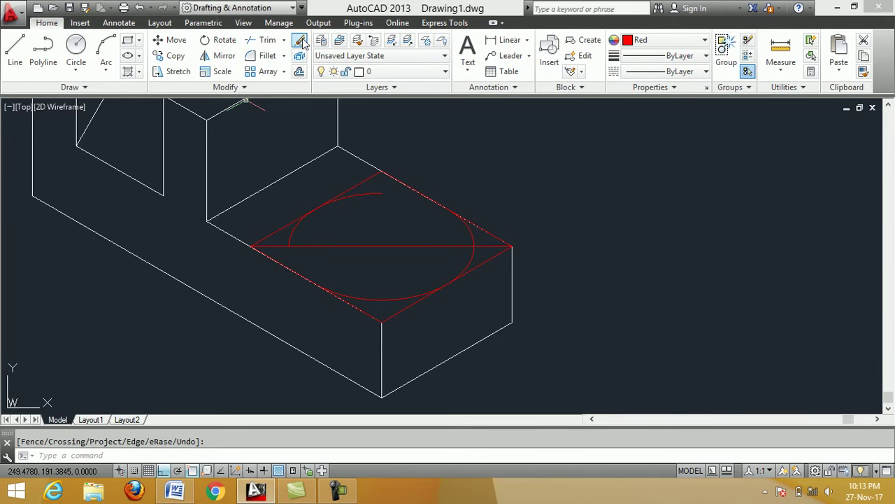
pyautogui.click(304, 214)
pyautogui.click(351, 186)
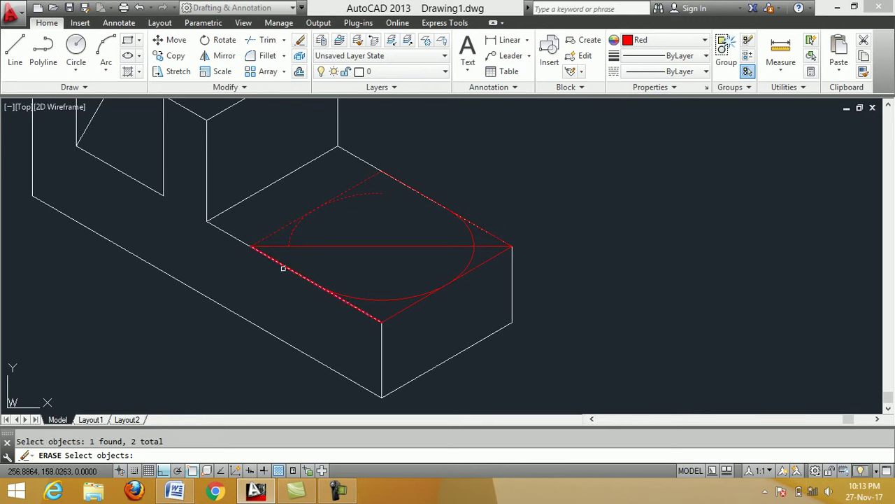
pyautogui.click(313, 247)
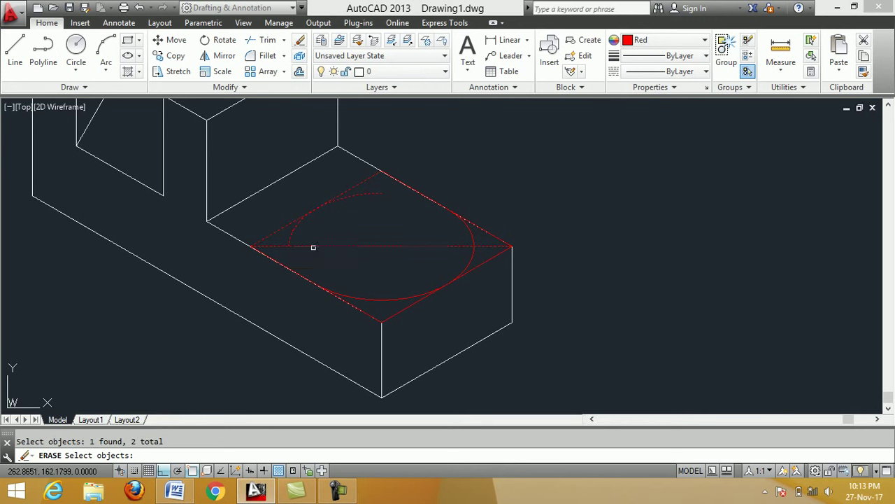
pyautogui.click(261, 254)
pyautogui.click(394, 316)
pyautogui.press('Return')
# Step: Set the drawing colour back to ByLayer and select the vertical edge at the notch
pyautogui.scroll(2, 403, 311)
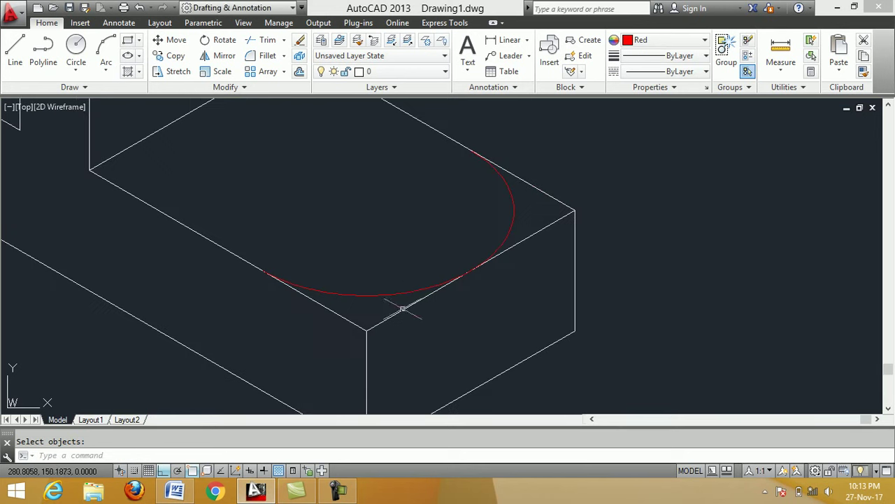
pyautogui.scroll(-2, 433, 253)
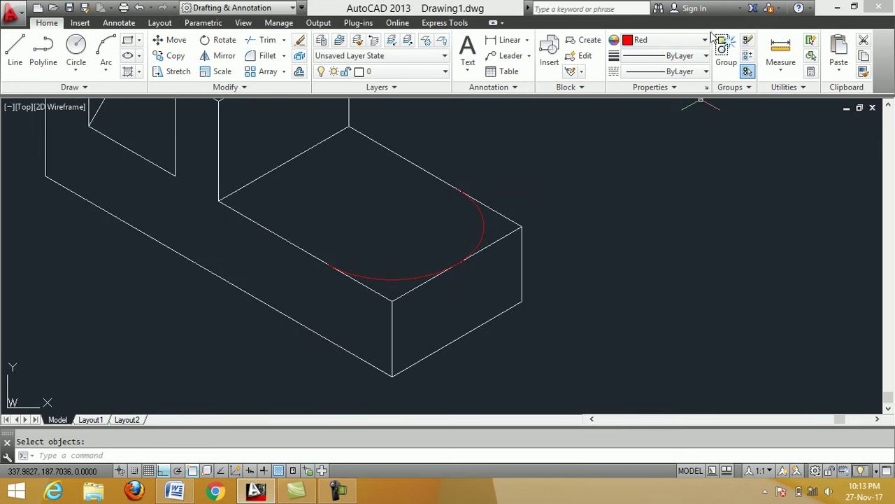
pyautogui.click(705, 40)
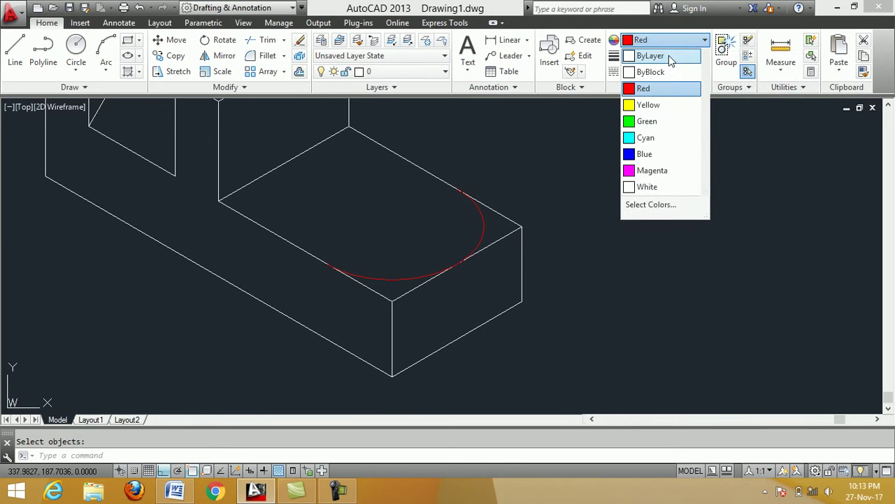
pyautogui.click(668, 56)
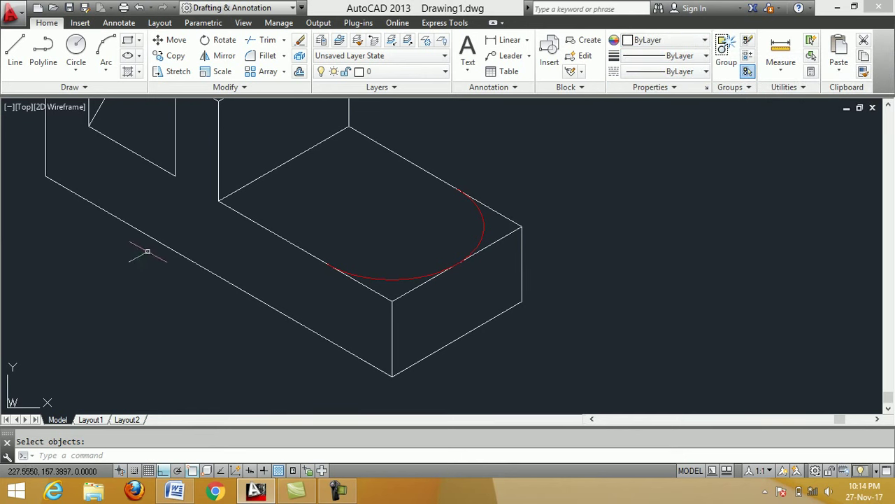
pyautogui.click(174, 119)
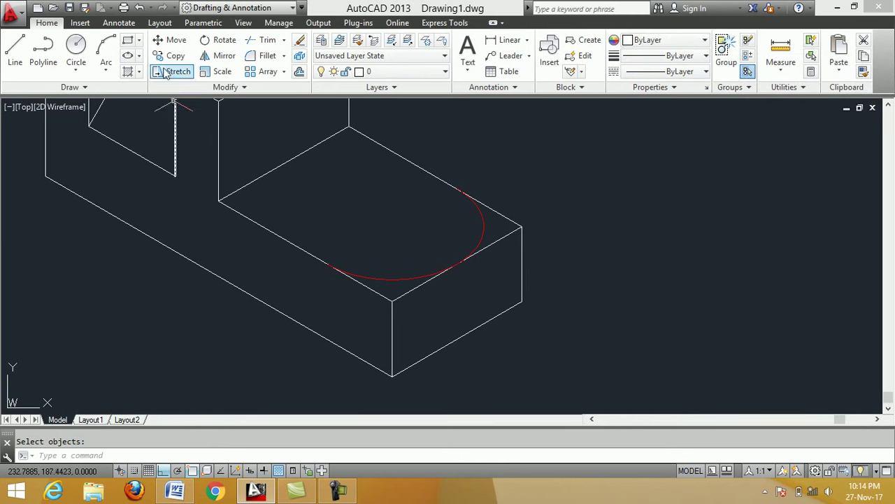
# Step: Copy the red front arc 15 units straight down from its left endpoint, using the Right isoplane
pyautogui.click(175, 57)
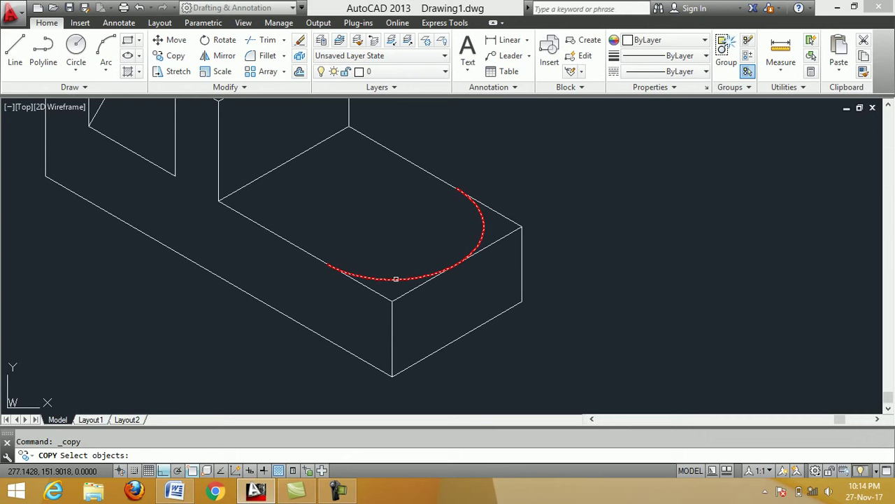
pyautogui.click(396, 279)
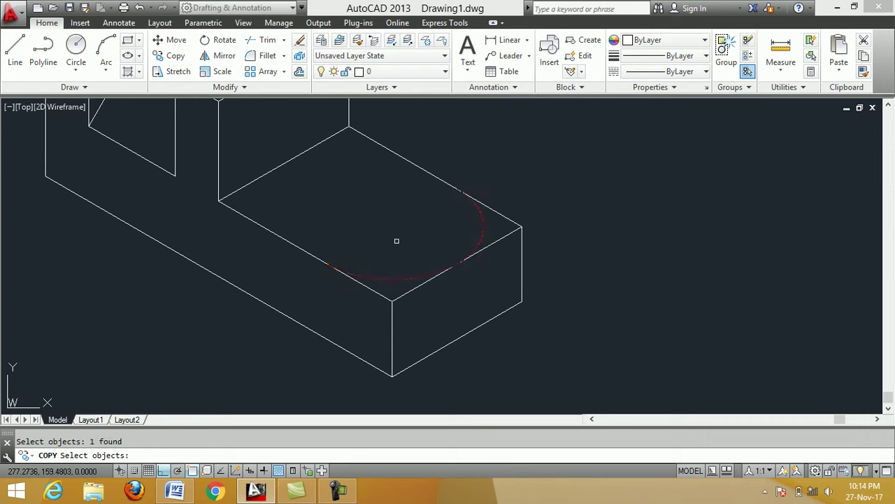
pyautogui.press('Return')
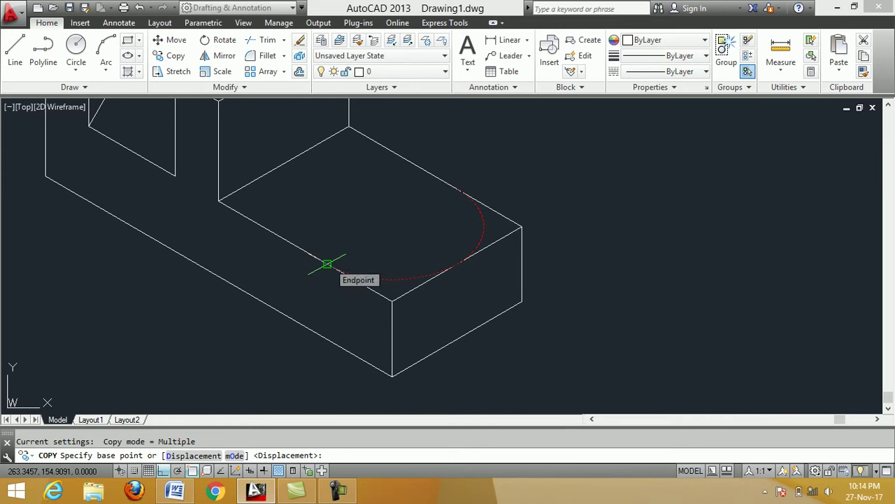
pyautogui.click(326, 263)
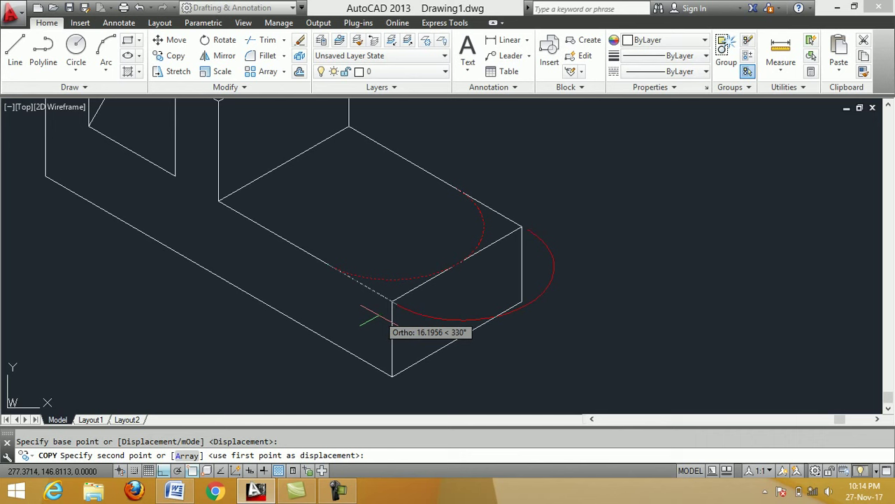
pyautogui.press('F5')
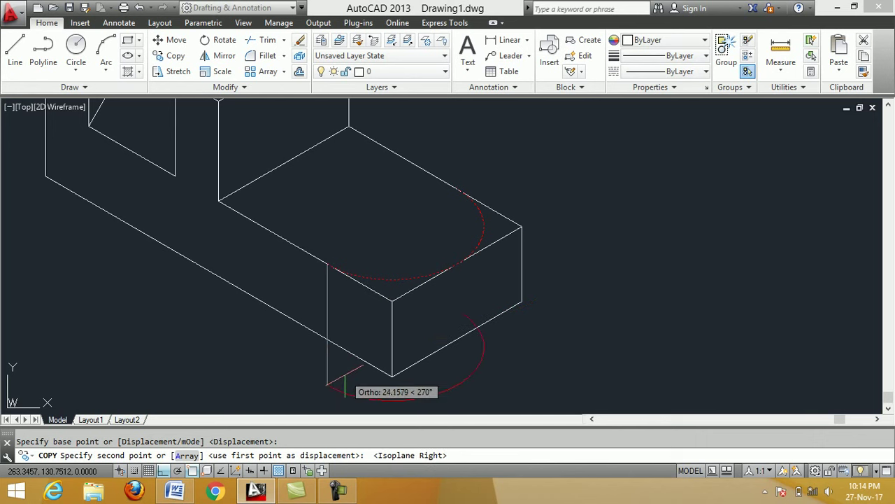
pyautogui.scroll(-2, 367, 313)
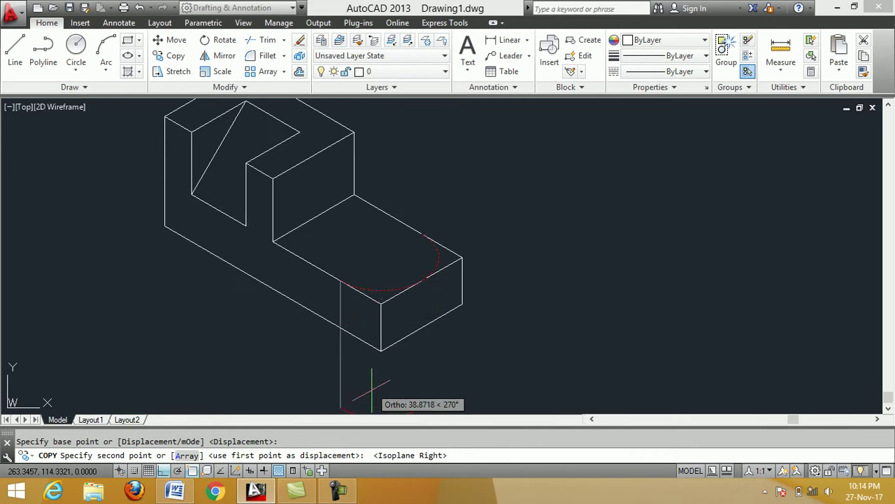
pyautogui.scroll(2, 371, 385)
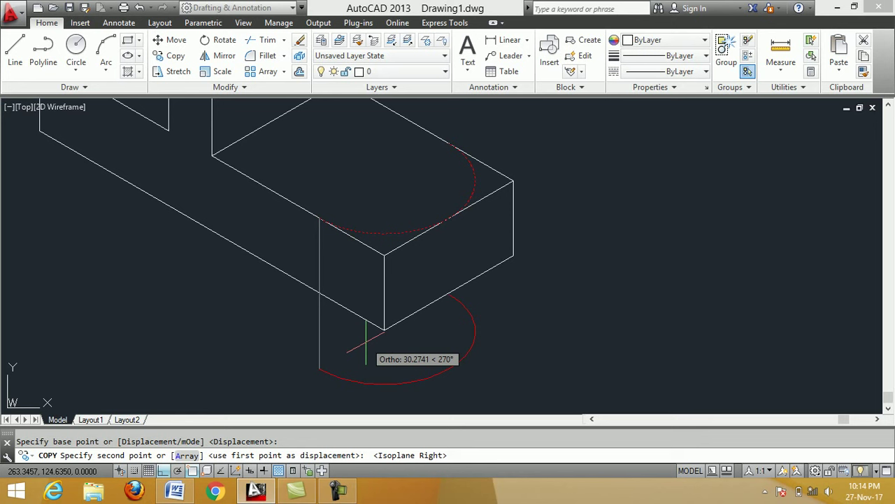
pyautogui.write('15')
pyautogui.press('Return')
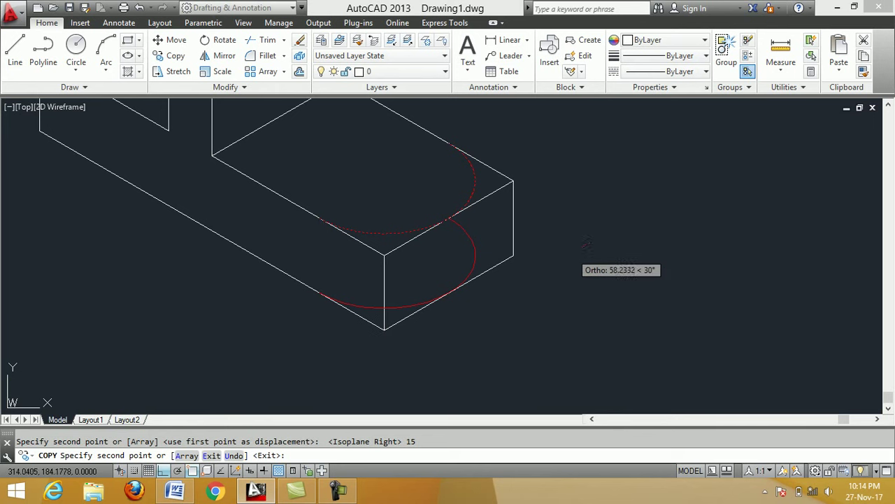
pyautogui.rightClick(574, 257)
pyautogui.click(593, 264)
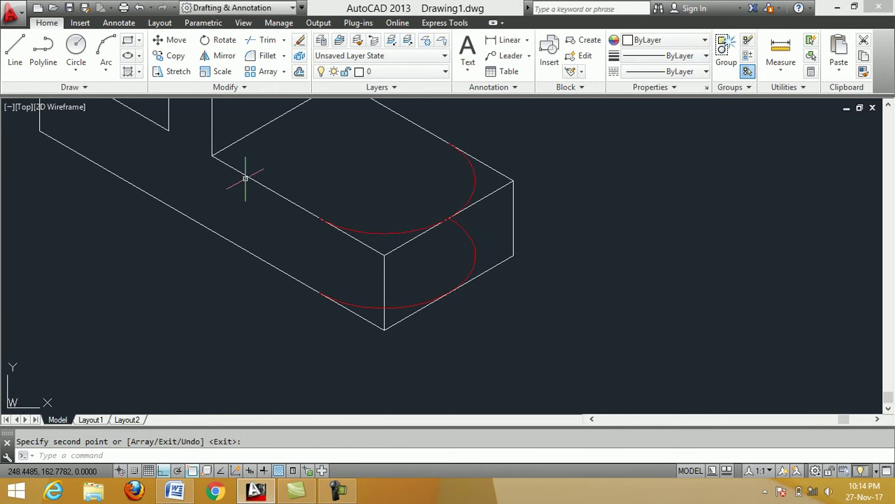
# Step: Trim the upper and lower side edges back to the two arcs
pyautogui.click(267, 45)
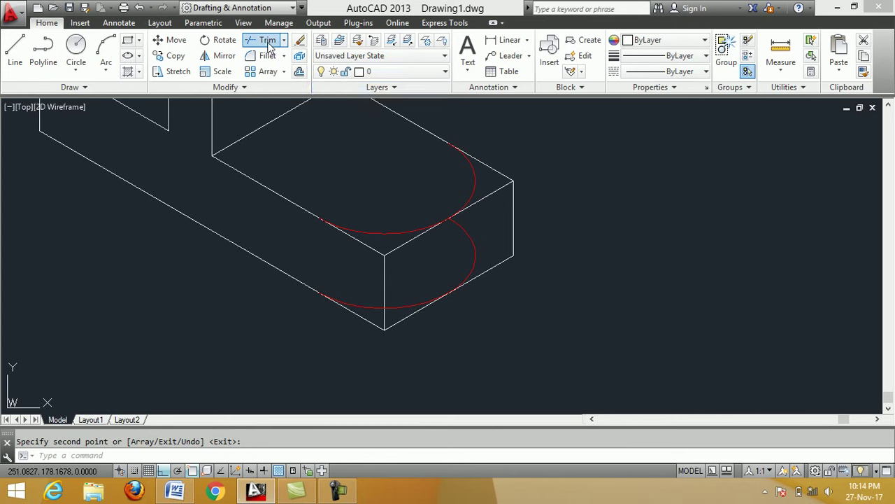
pyautogui.click(589, 338)
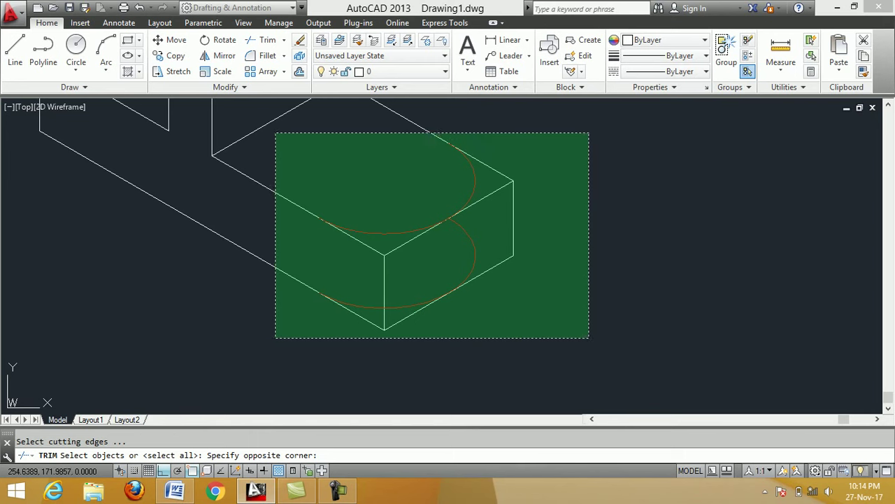
pyautogui.click(273, 137)
pyautogui.press('Return')
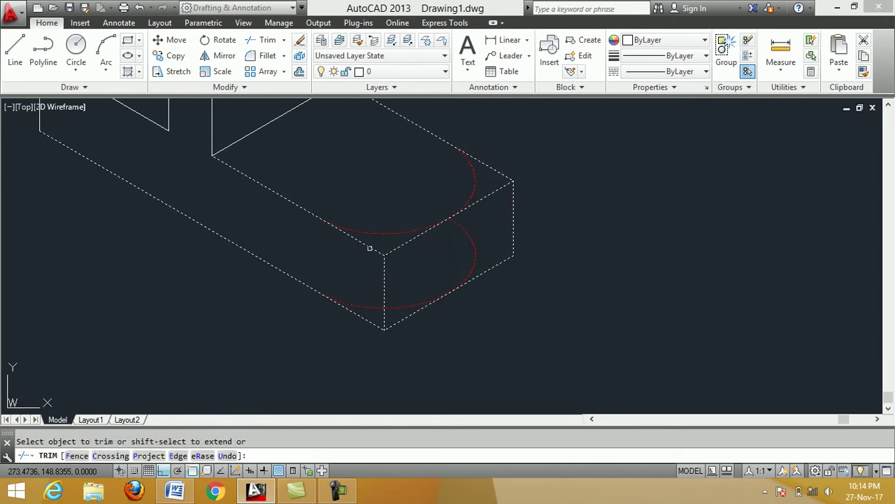
pyautogui.click(371, 247)
pyautogui.click(359, 318)
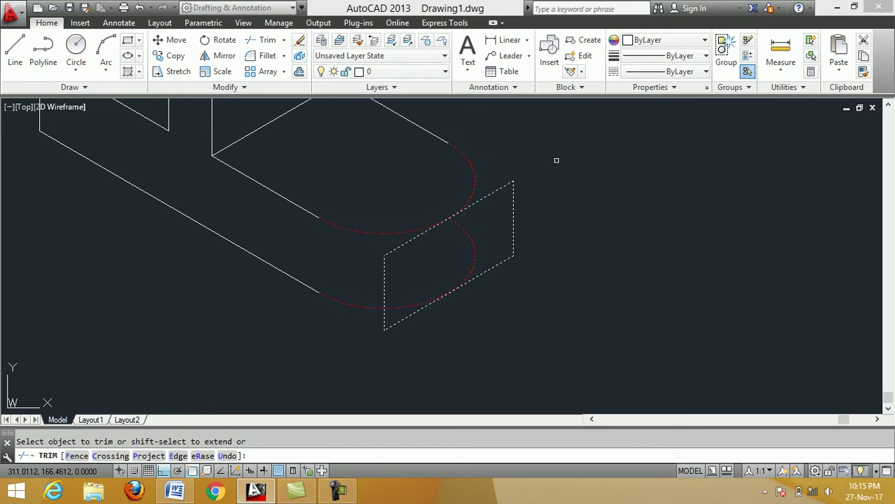
pyautogui.press('Return')
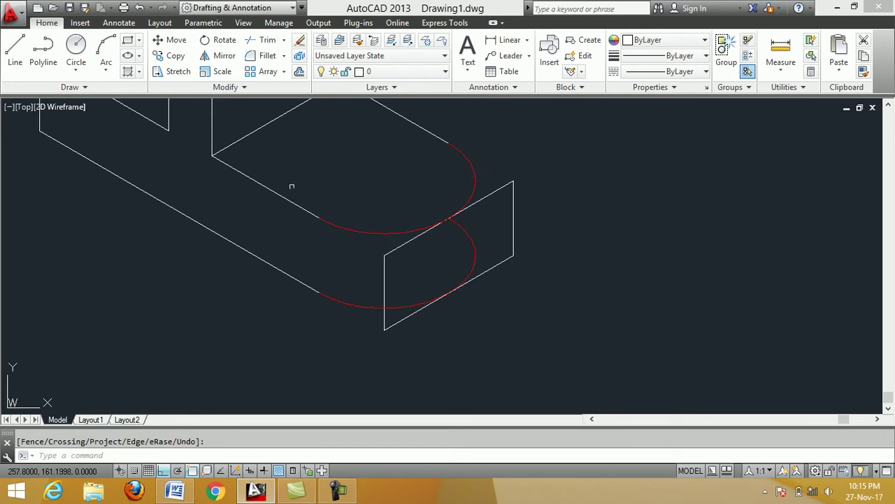
pyautogui.click(299, 39)
# Step: Erase the four edges of the square front face
pyautogui.click(481, 199)
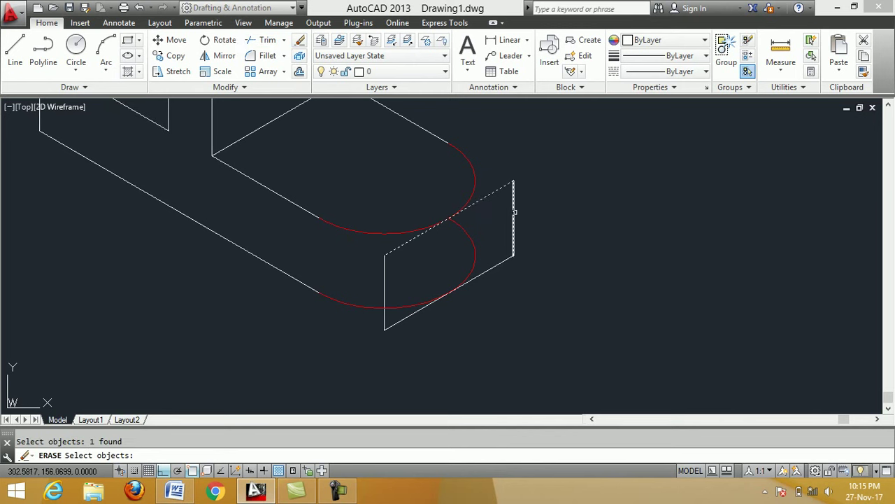
pyautogui.click(512, 218)
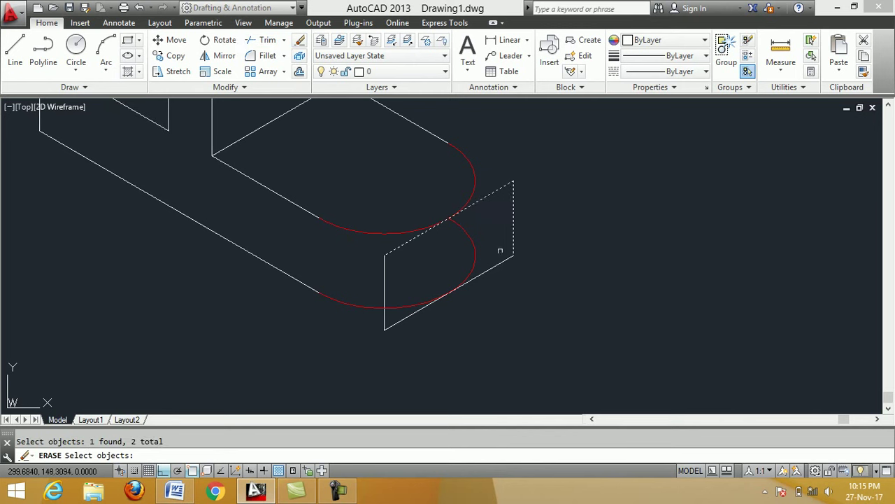
pyautogui.click(502, 261)
pyautogui.click(385, 279)
pyautogui.press('Return')
# Step: Change the rounded end's arcs and side edges to ByLayer colour
pyautogui.click(570, 342)
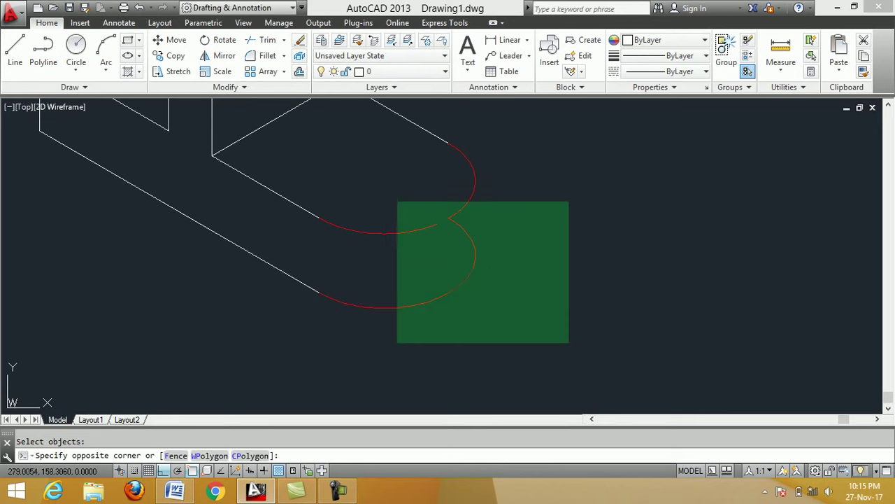
pyautogui.click(282, 130)
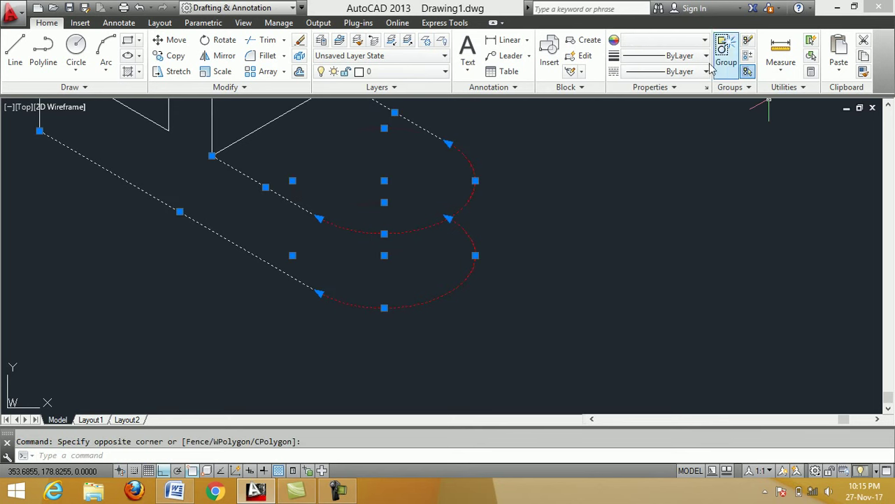
pyautogui.click(675, 40)
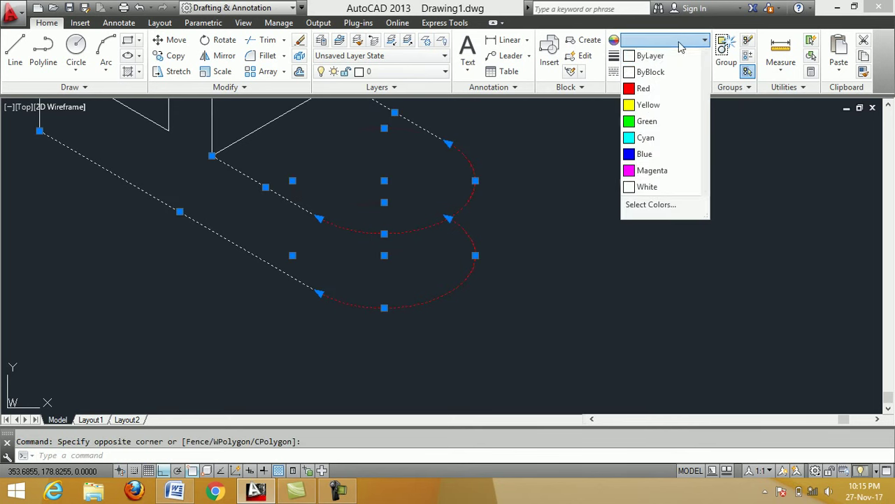
pyautogui.click(667, 62)
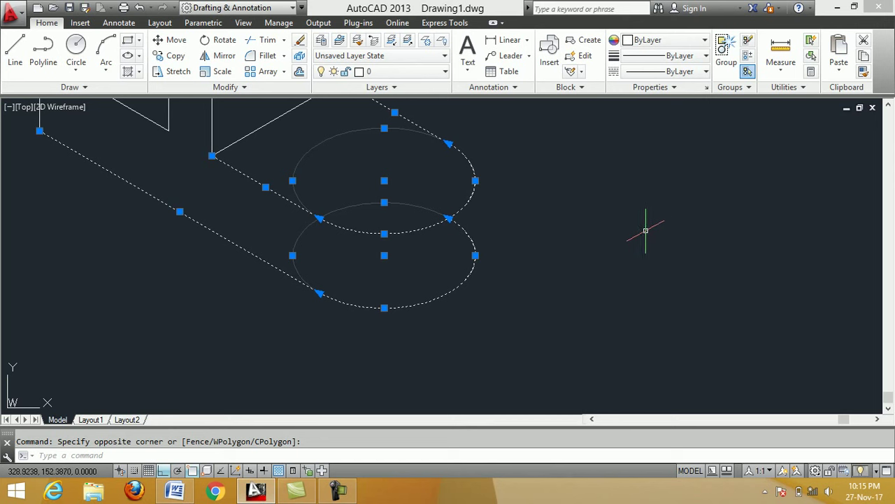
pyautogui.press('Escape')
# Step: Review the 3D Object Snap settings and close them unchanged
pyautogui.scroll(-2, 515, 300)
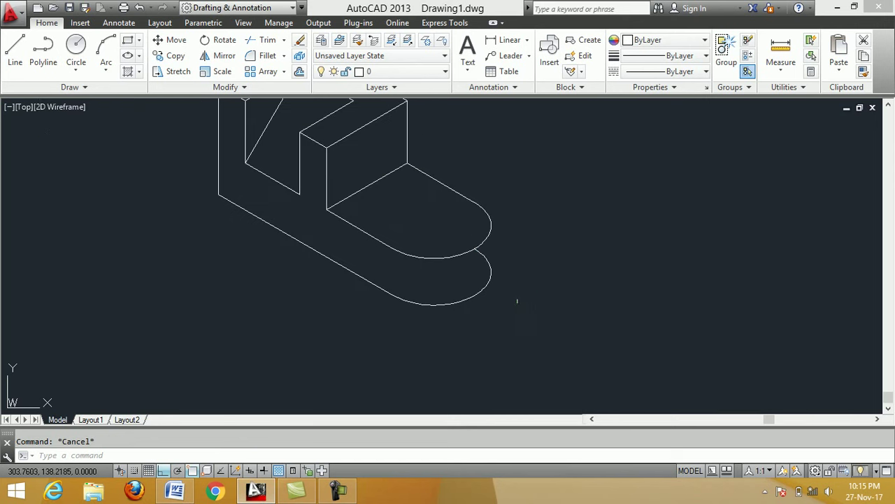
pyautogui.scroll(-2, 517, 294)
pyautogui.scroll(2, 489, 242)
pyautogui.scroll(-2, 483, 241)
pyautogui.scroll(2, 494, 223)
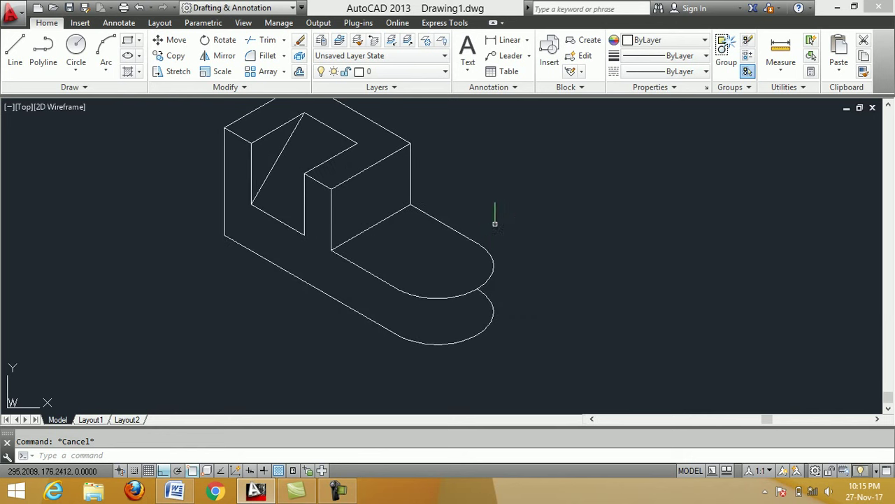
pyautogui.scroll(-2, 485, 213)
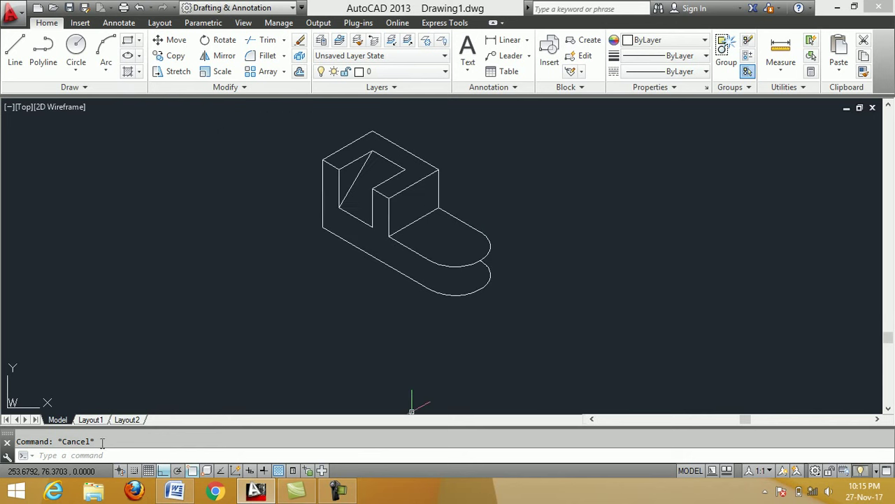
pyautogui.rightClick(207, 476)
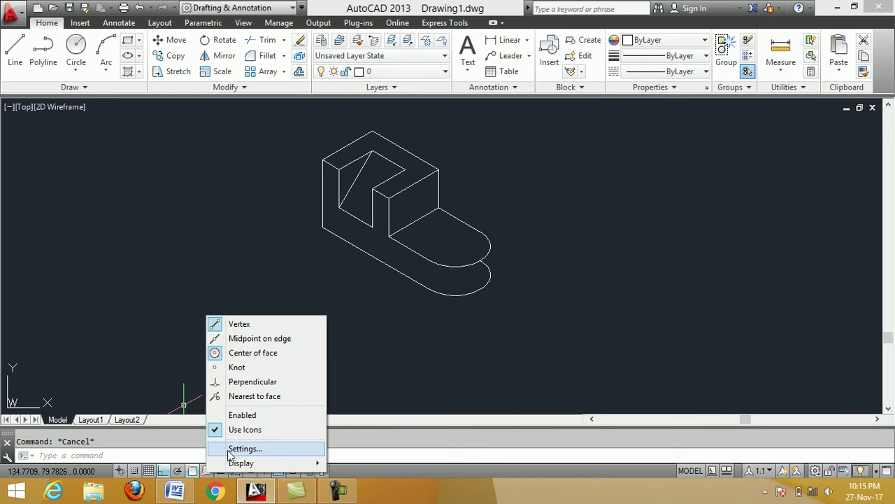
pyautogui.click(238, 448)
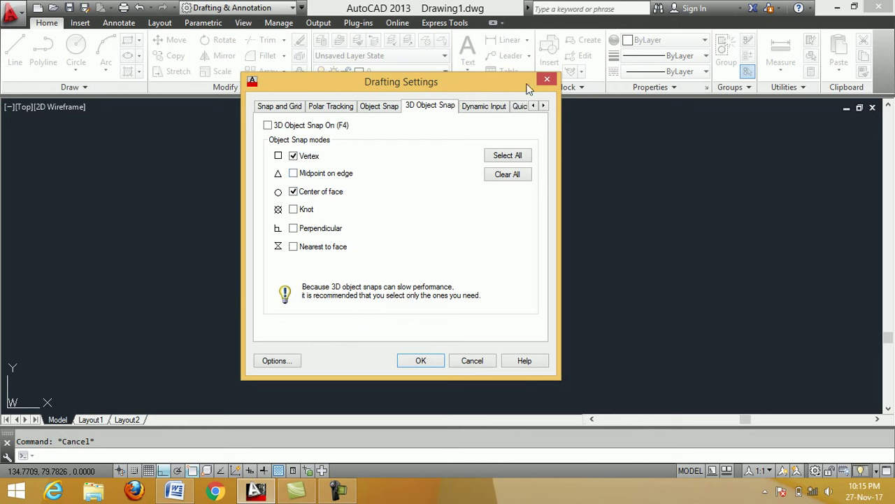
pyautogui.click(548, 82)
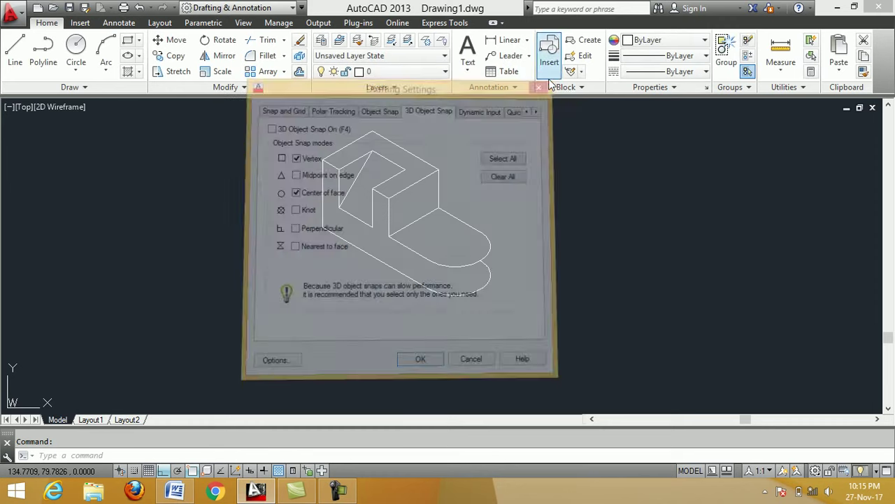
# Step: Enable Tangent object snap alongside Endpoint, Midpoint, Intersection and Nearest
pyautogui.rightClick(194, 476)
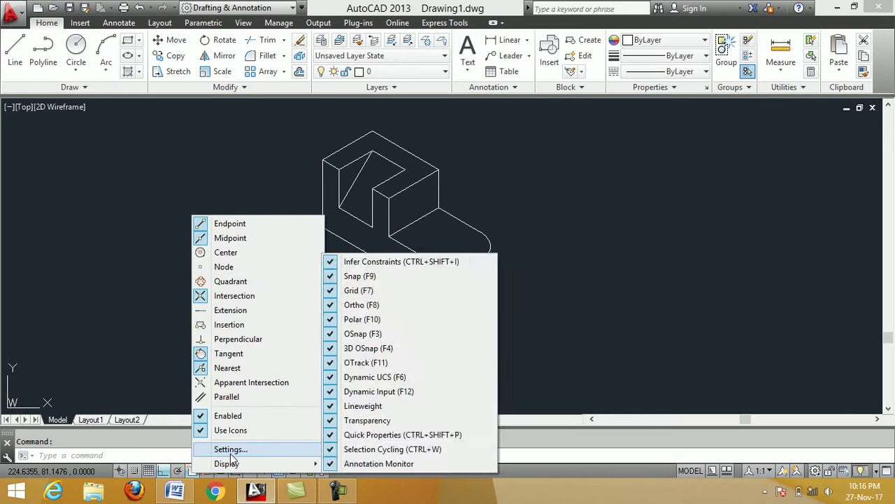
pyautogui.click(231, 452)
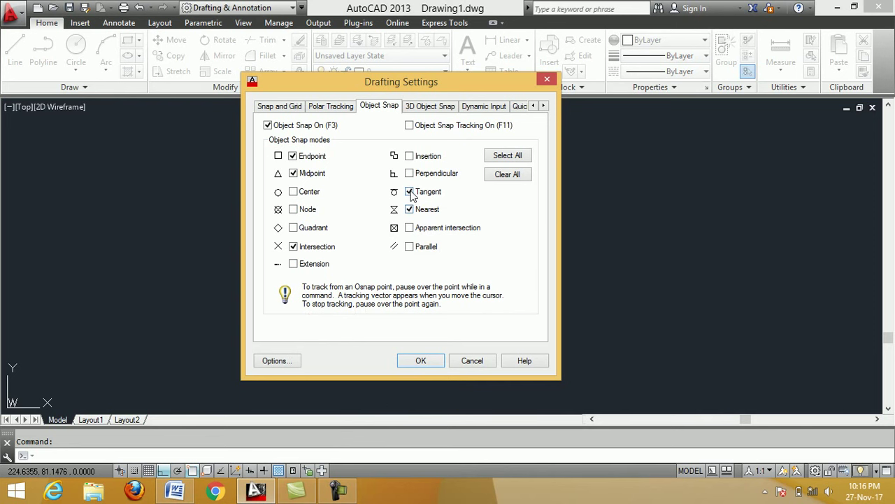
pyautogui.click(425, 363)
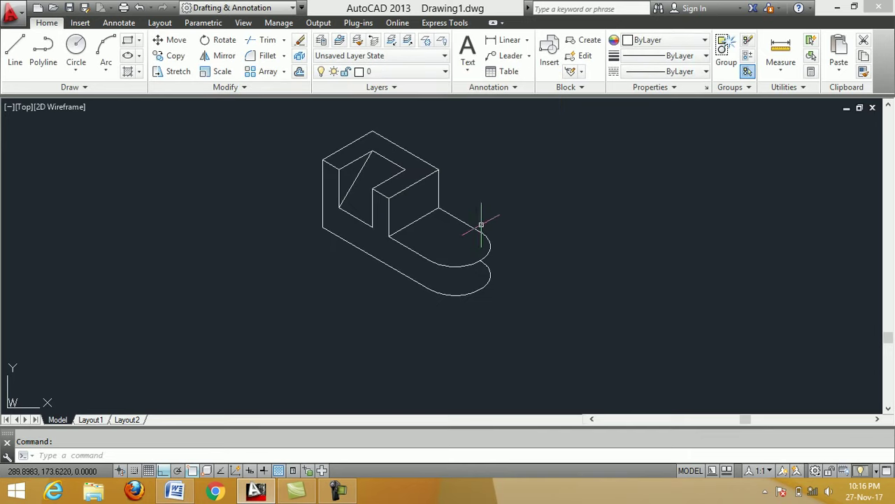
pyautogui.scroll(2, 486, 216)
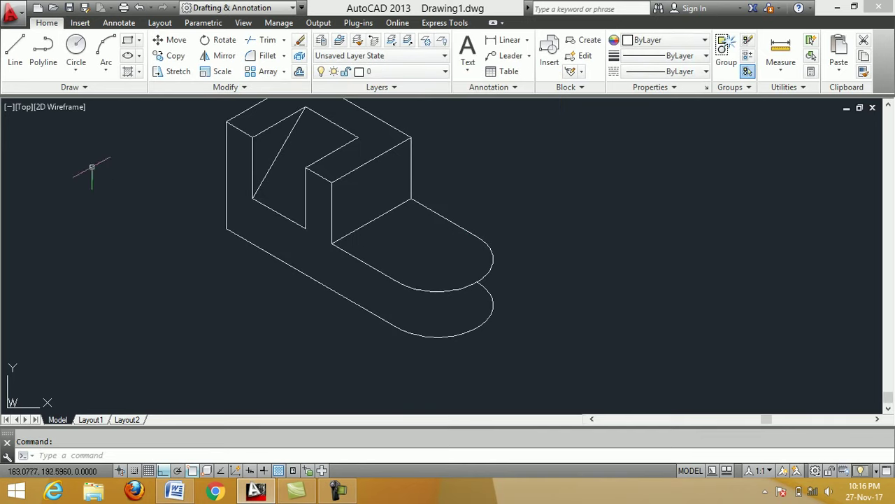
pyautogui.click(17, 56)
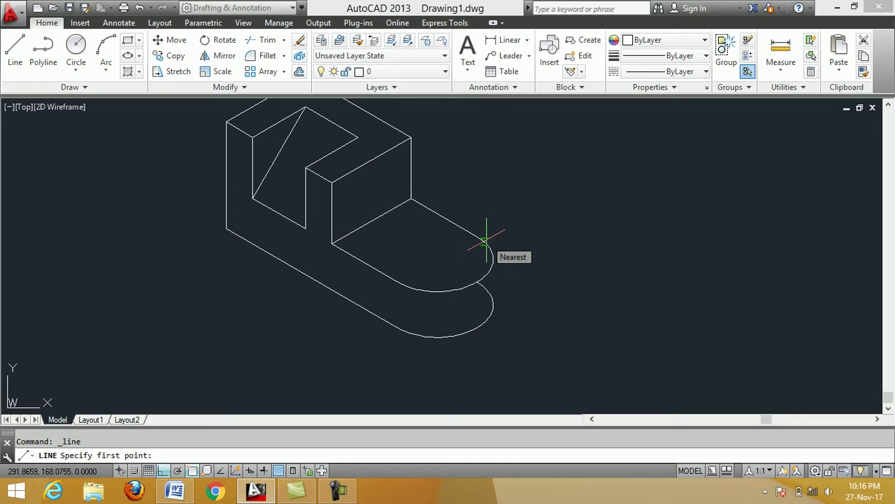
pyautogui.click(486, 241)
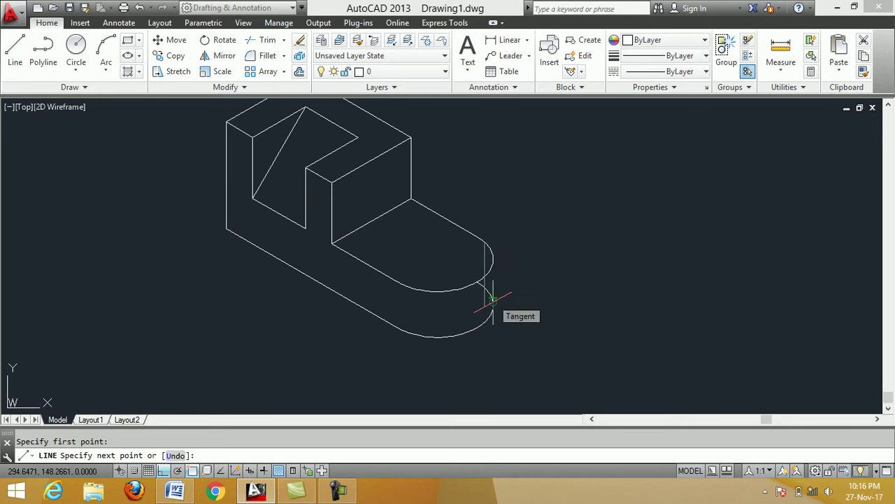
pyautogui.click(492, 300)
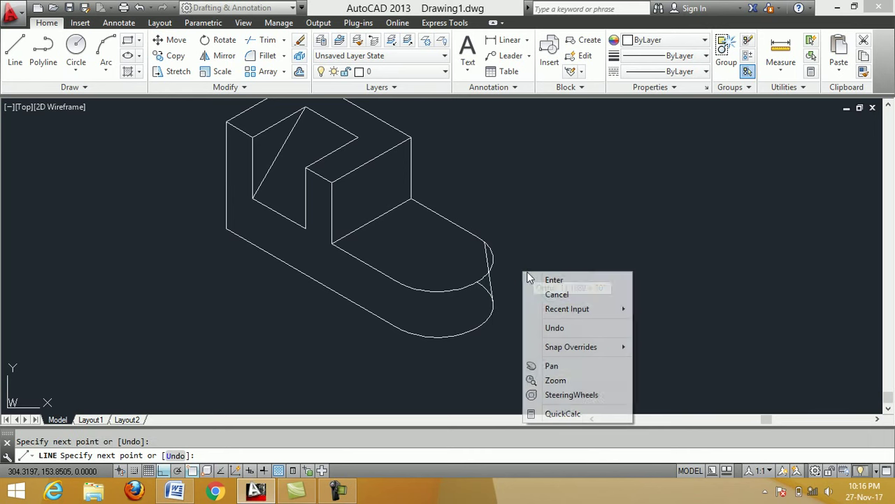
pyautogui.rightClick(524, 272)
pyautogui.click(549, 281)
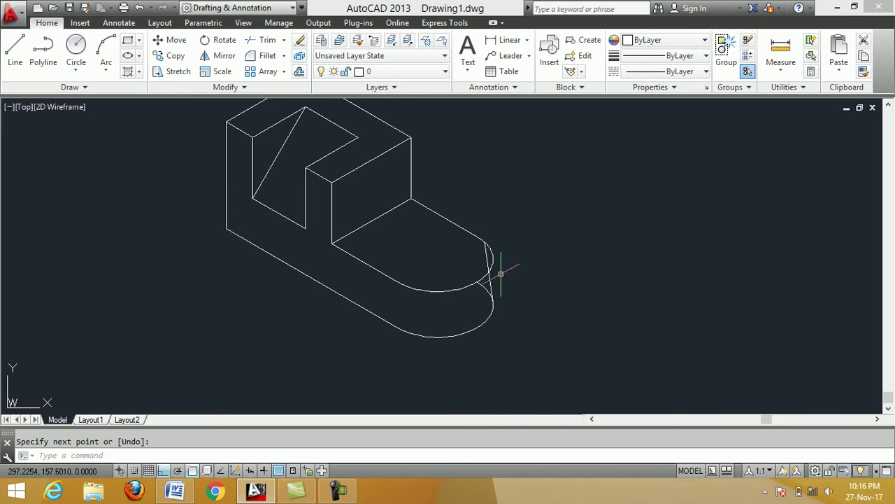
pyautogui.scroll(2, 504, 272)
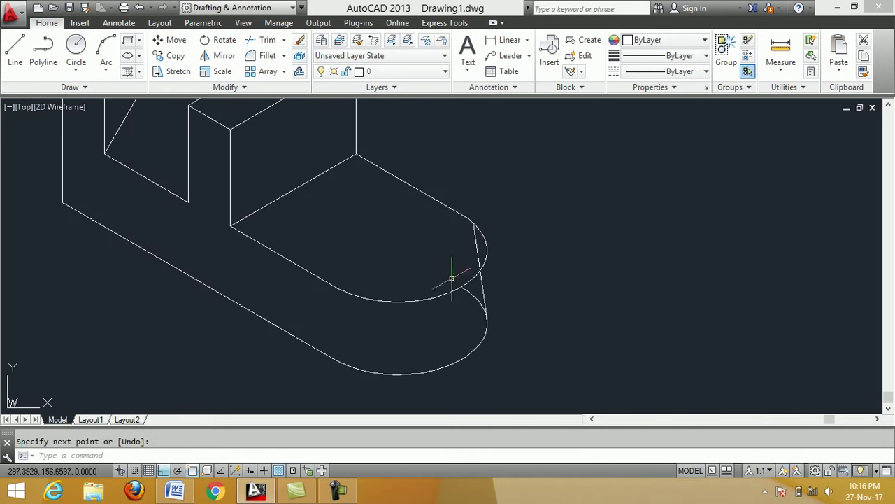
pyautogui.click(299, 44)
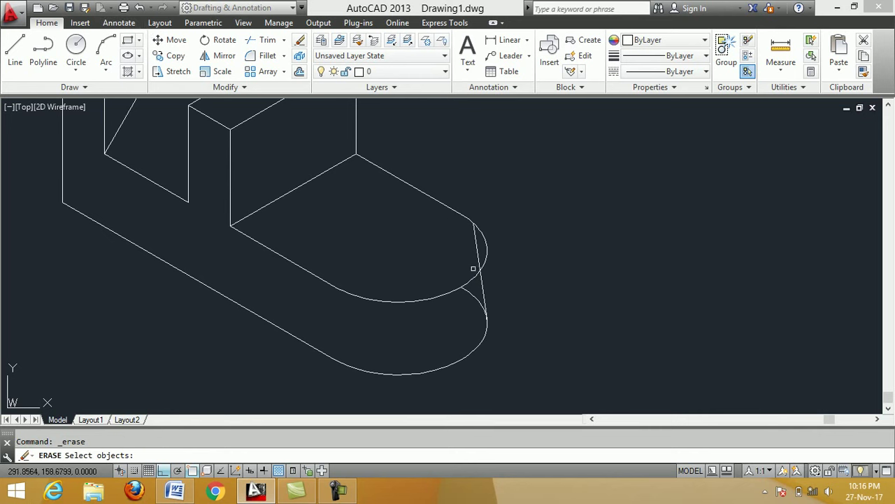
pyautogui.click(480, 279)
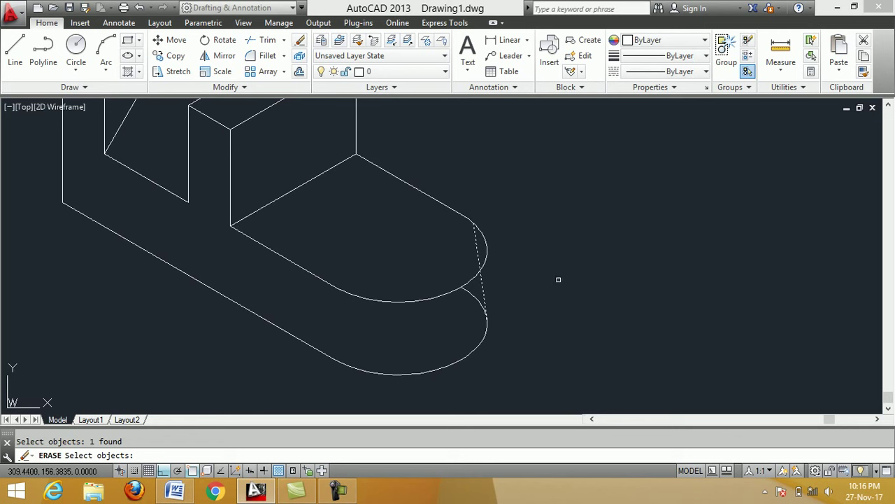
pyautogui.press('Return')
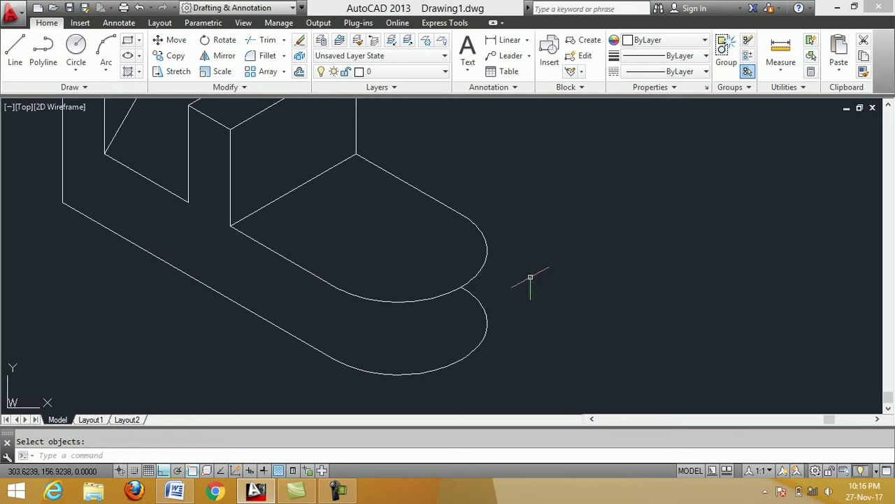
# Step: Draw a vertical line from the upper arc to the lower arc at the right side
pyautogui.click(15, 51)
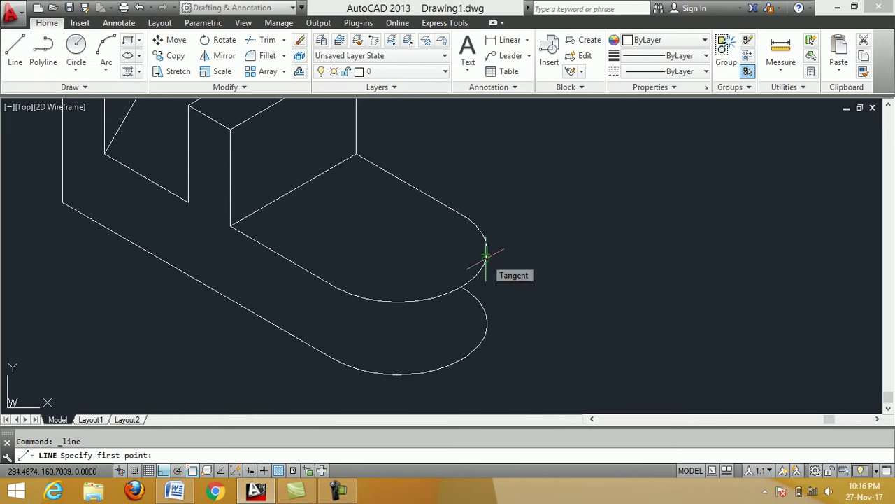
pyautogui.click(485, 257)
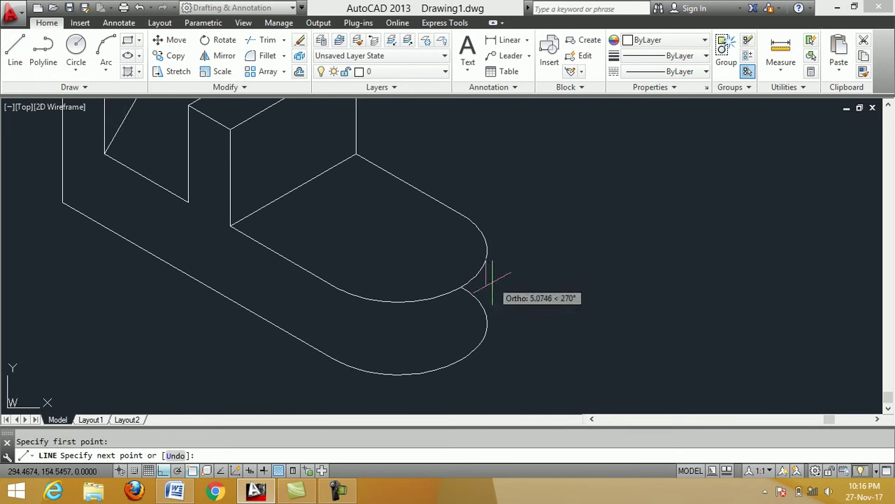
pyautogui.click(486, 321)
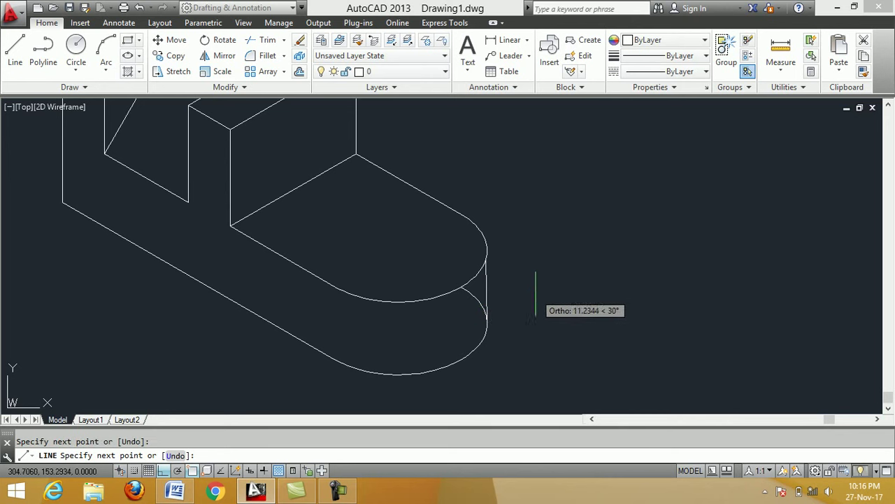
pyautogui.press('Escape')
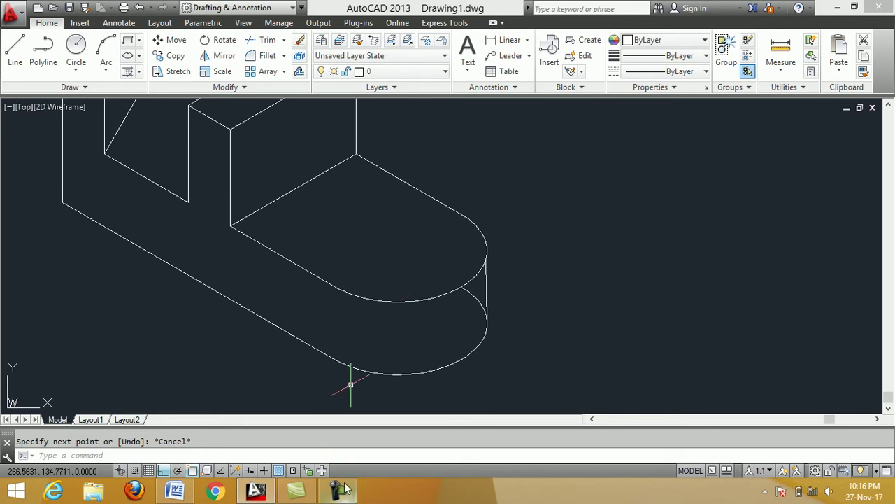
# Step: Turn off the Nearest object snap mode
pyautogui.rightClick(193, 473)
pyautogui.click(234, 451)
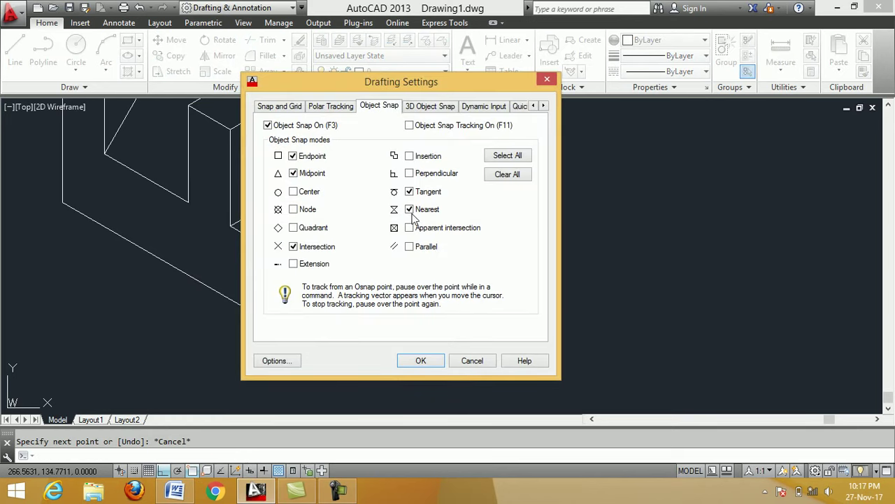
pyautogui.click(410, 211)
pyautogui.click(421, 361)
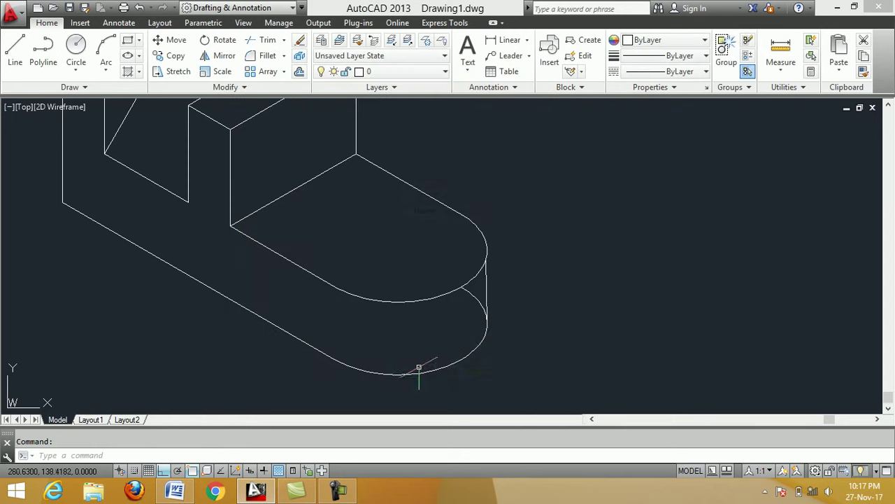
# Step: Replace that line with a vertical edge snapped tangent to both arcs
pyautogui.click(301, 40)
pyautogui.click(488, 287)
pyautogui.press('Return')
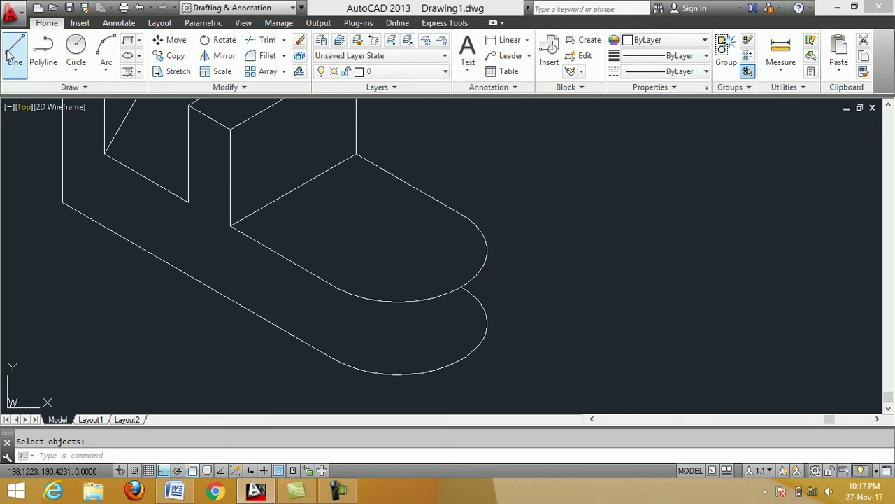
pyautogui.click(15, 46)
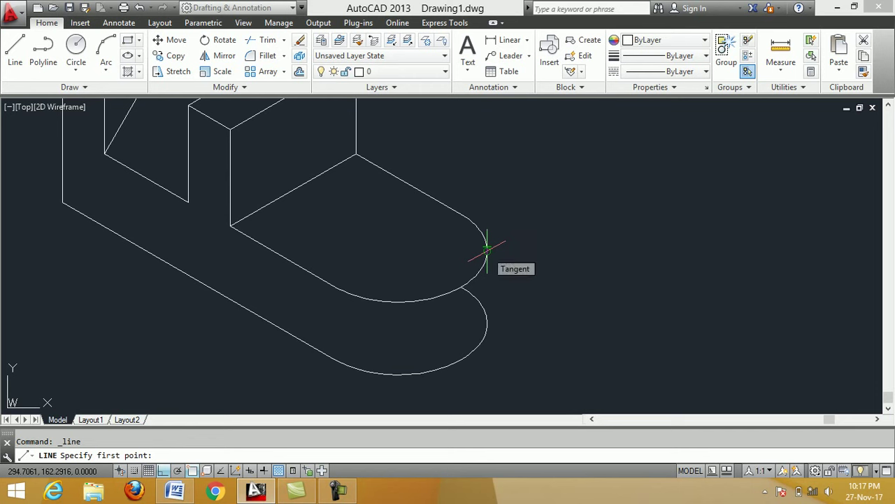
pyautogui.click(487, 249)
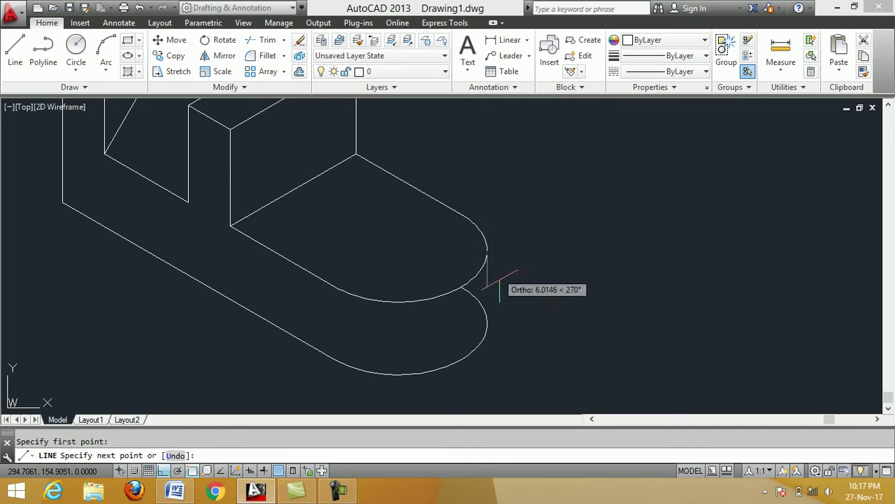
pyautogui.click(487, 321)
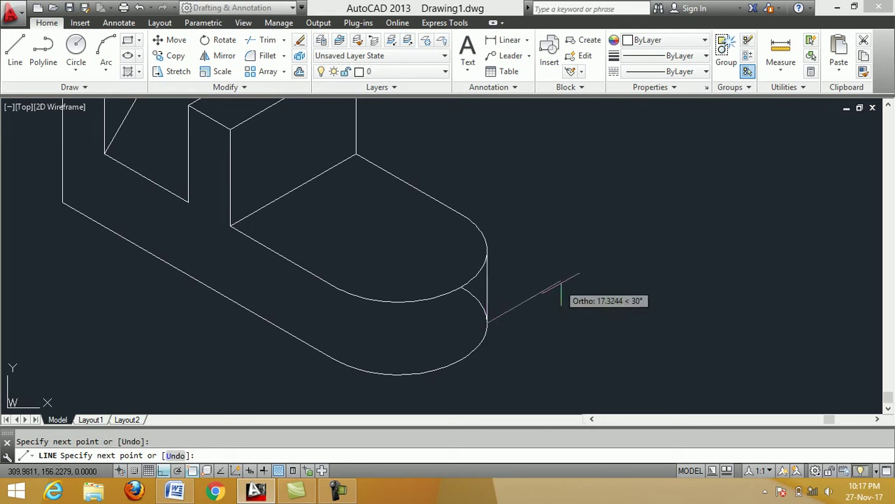
pyautogui.press('Return')
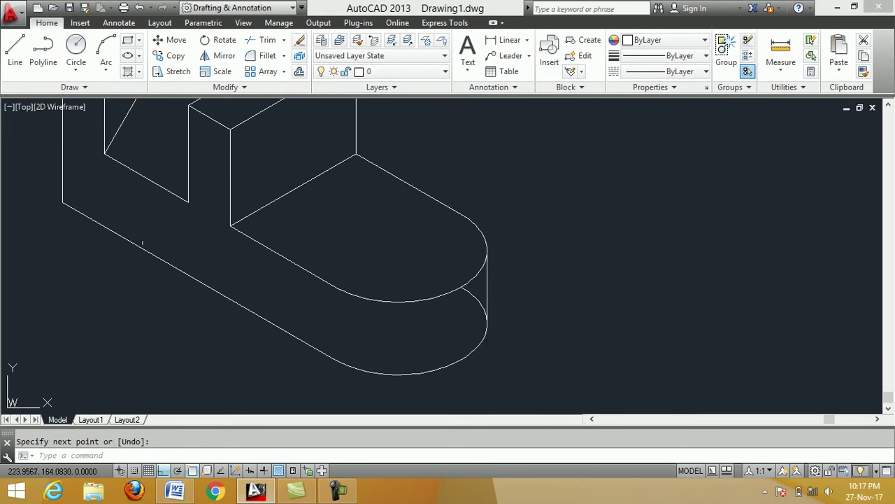
# Step: Trim off the lower arc's hidden inner segment, using the rounded end's edges as cutting edges
pyautogui.click(264, 40)
pyautogui.click(554, 360)
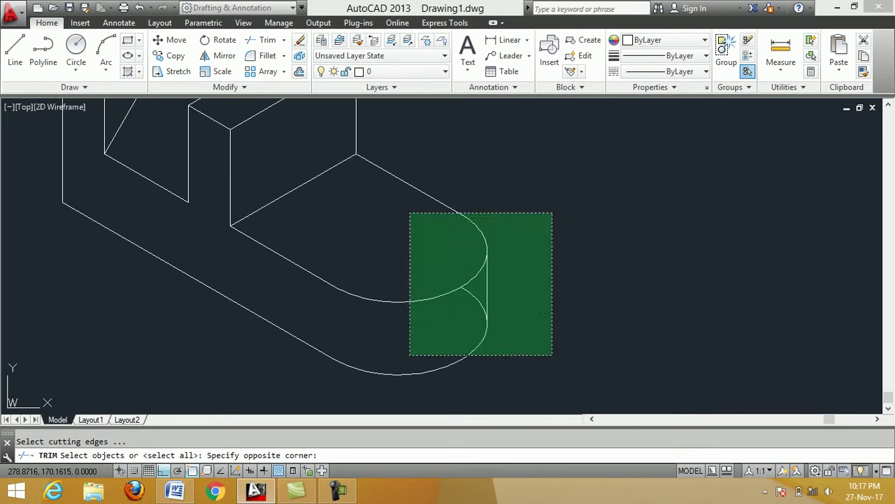
pyautogui.click(407, 209)
pyautogui.press('Return')
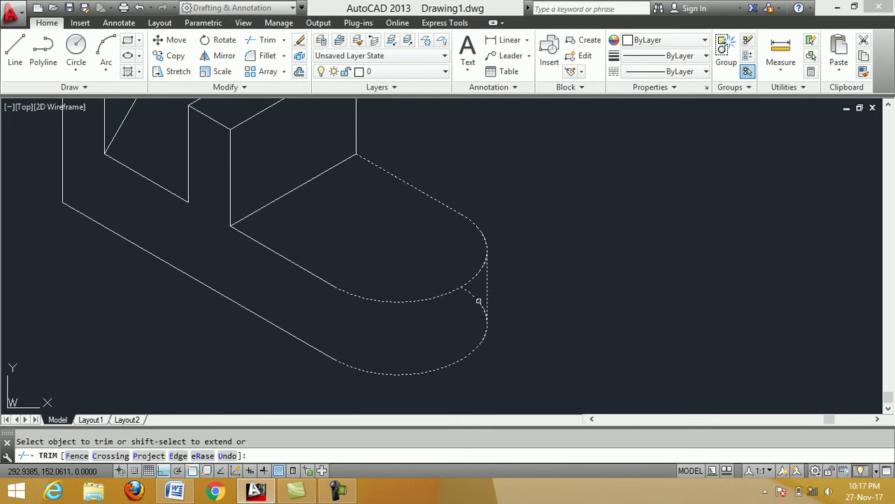
pyautogui.click(478, 301)
pyautogui.rightClick(551, 284)
pyautogui.click(562, 290)
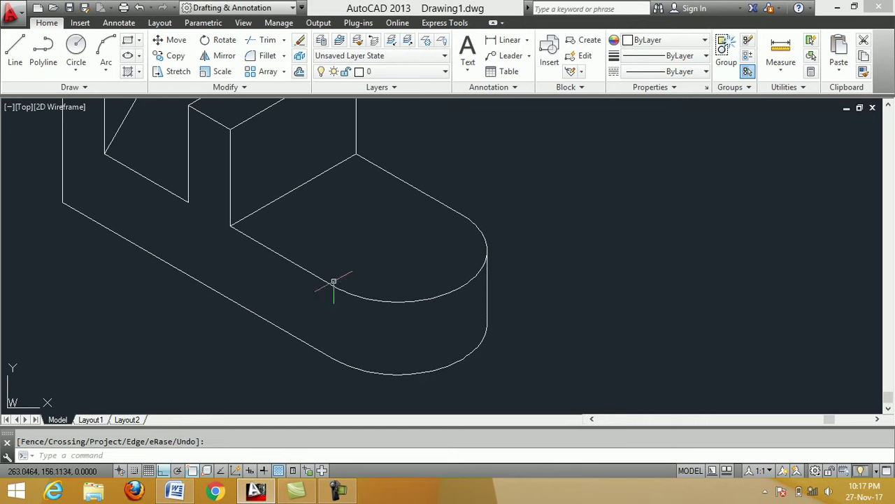
pyautogui.scroll(-3, 350, 256)
pyautogui.scroll(-2, 341, 246)
pyautogui.scroll(2, 342, 248)
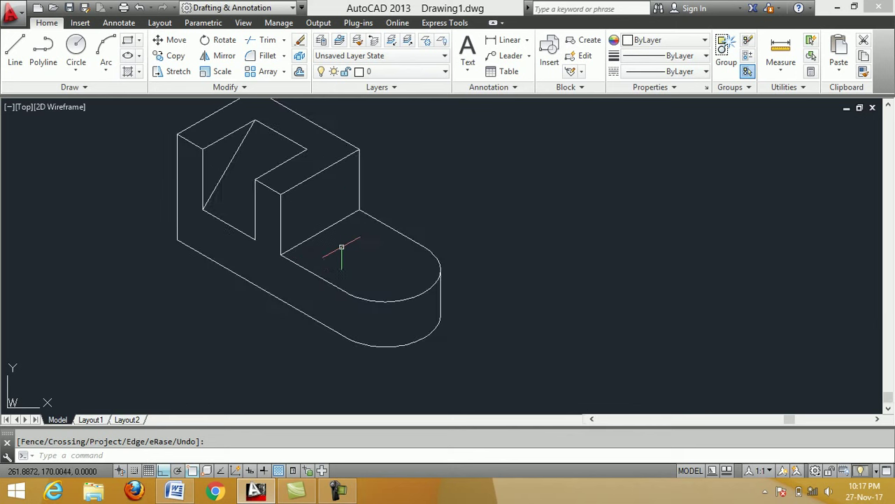
pyautogui.scroll(-2, 345, 255)
pyautogui.scroll(1, 312, 211)
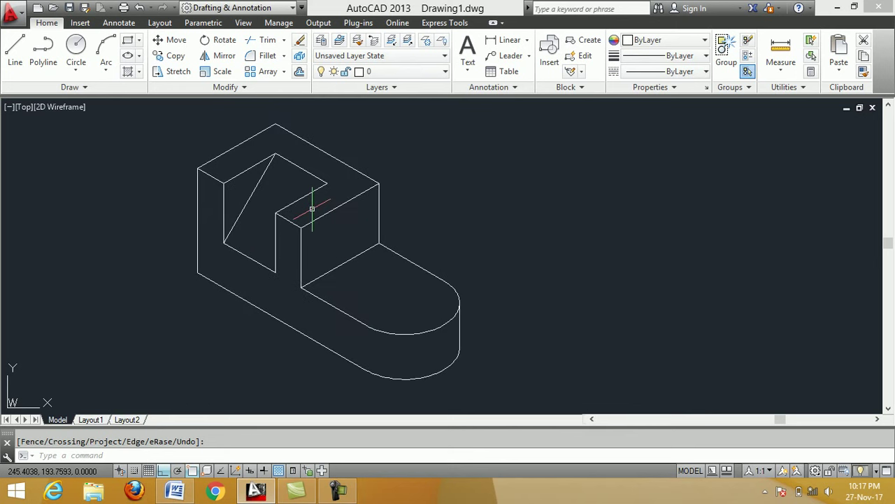